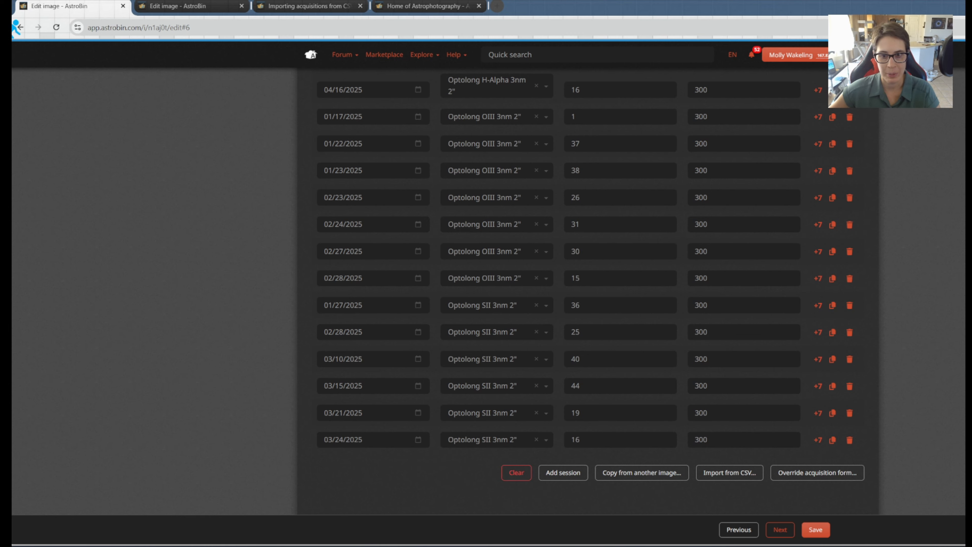
Step: Review all additional properties of the 12/29/2023 acquisition session, from sensor settings to sky conditions, and close them
{"action": "scroll", "coordinate": [586, 291], "scroll_direction": "up", "scroll_amount": 10}
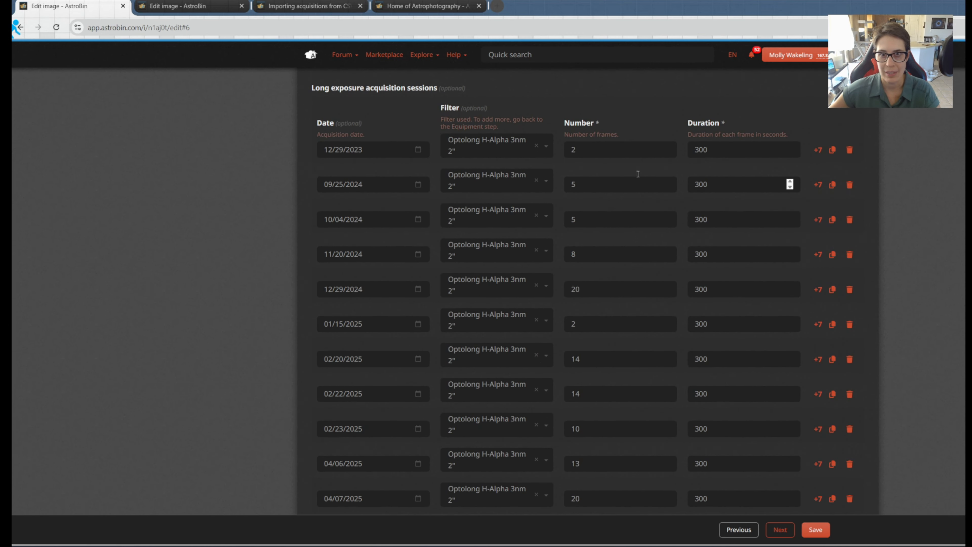
{"action": "left_click", "coordinate": [819, 152]}
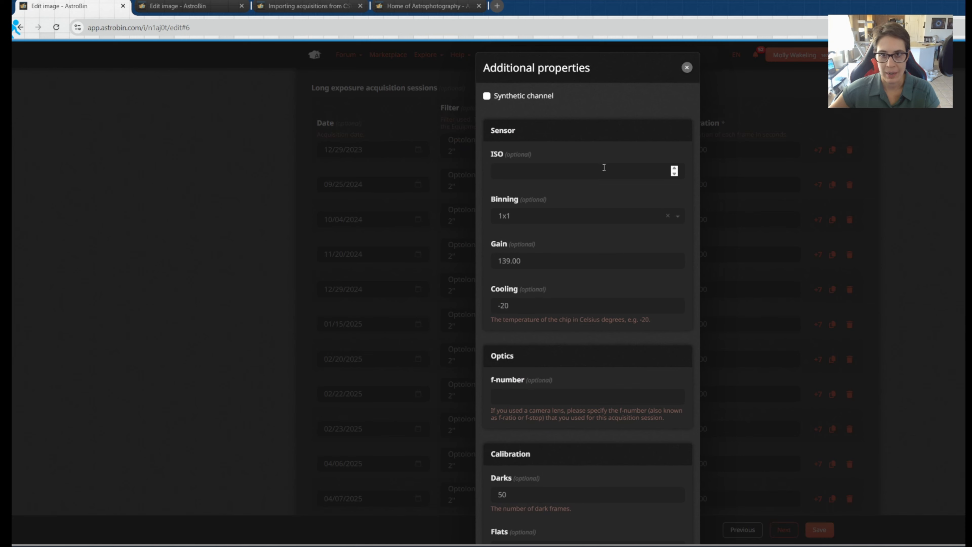
{"action": "scroll", "coordinate": [604, 168], "scroll_direction": "down", "scroll_amount": 3}
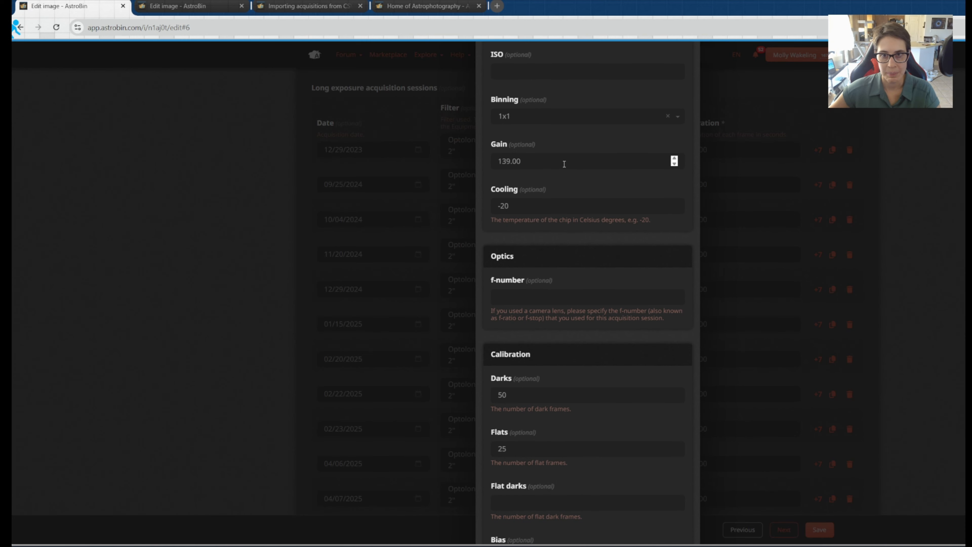
{"action": "scroll", "coordinate": [586, 193], "scroll_direction": "down", "scroll_amount": 3}
{"action": "scroll", "coordinate": [586, 200], "scroll_direction": "down", "scroll_amount": 3}
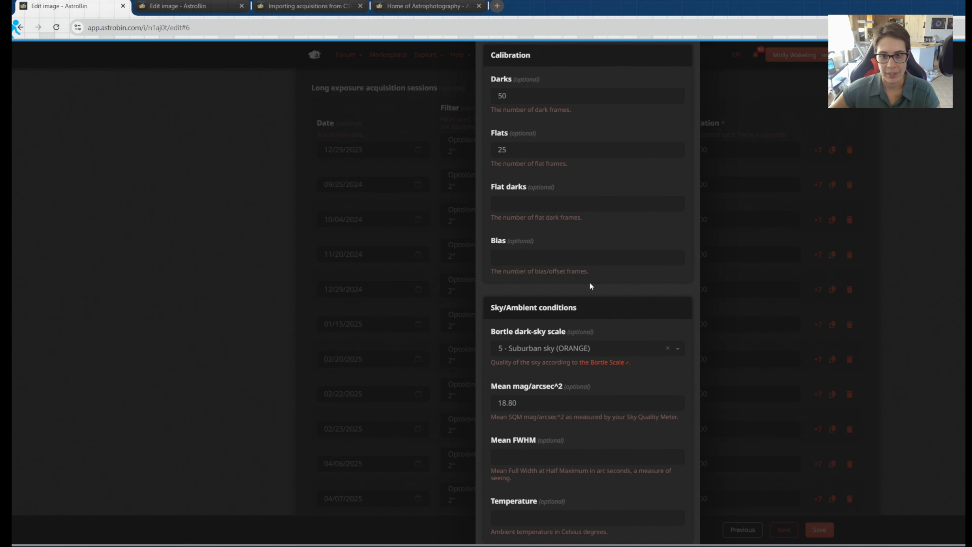
{"action": "scroll", "coordinate": [590, 286], "scroll_direction": "down", "scroll_amount": 2}
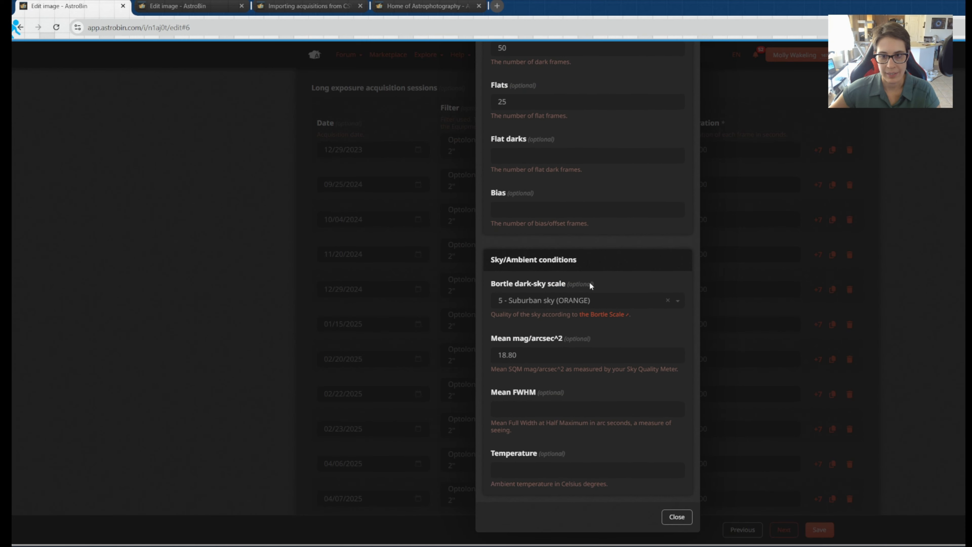
{"action": "left_click", "coordinate": [675, 517]}
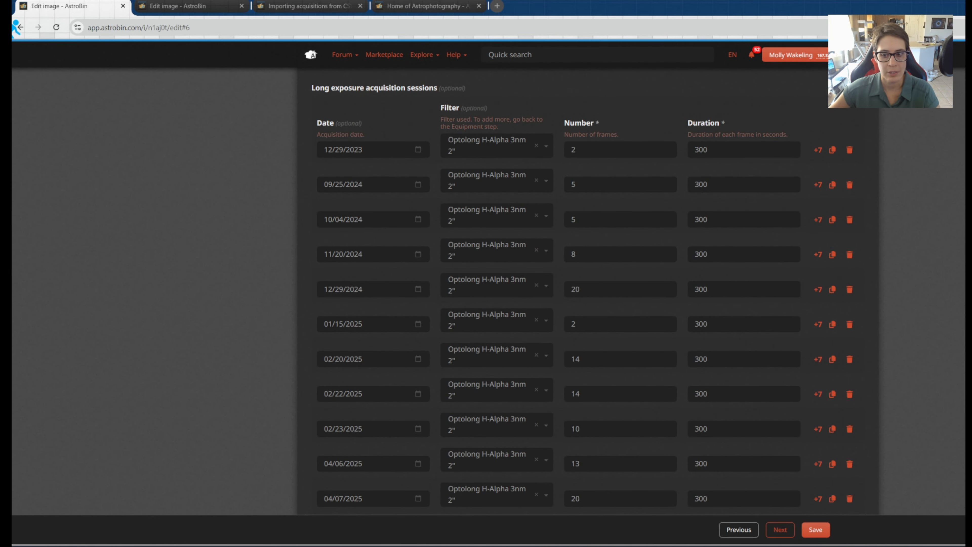
Step: Switch to the test image's acquisition page and open its CSV import dialog with the CSV text box ready for input
{"action": "left_click", "coordinate": [210, 9]}
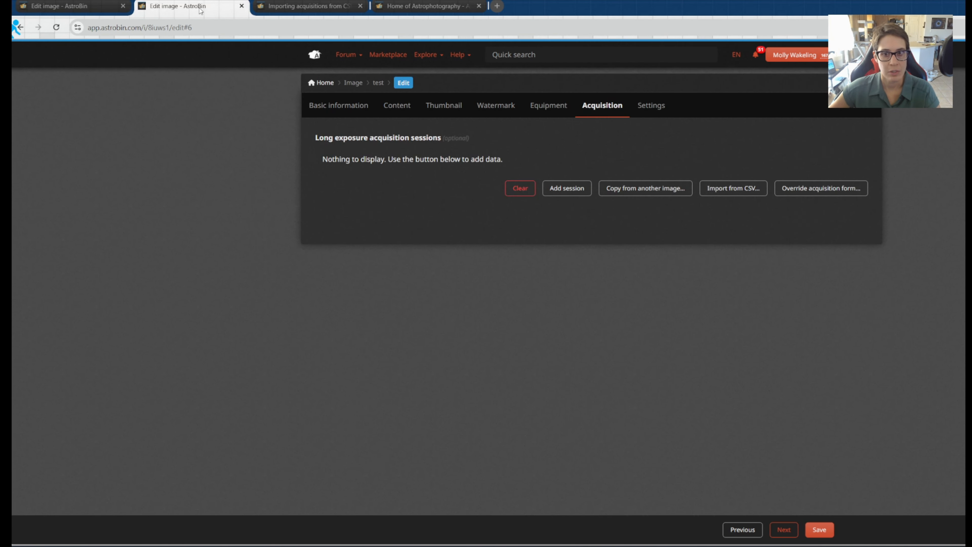
{"action": "left_click", "coordinate": [724, 196]}
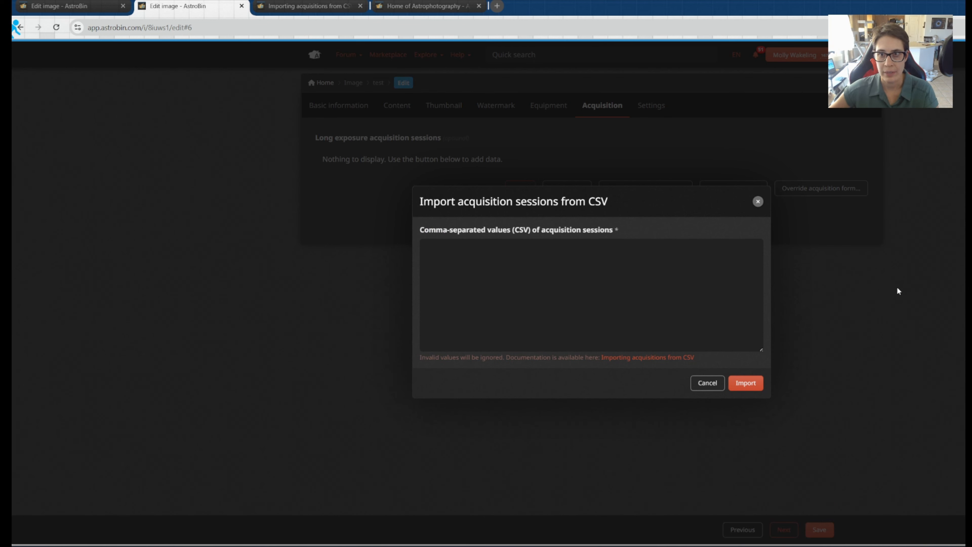
{"action": "left_click", "coordinate": [600, 261]}
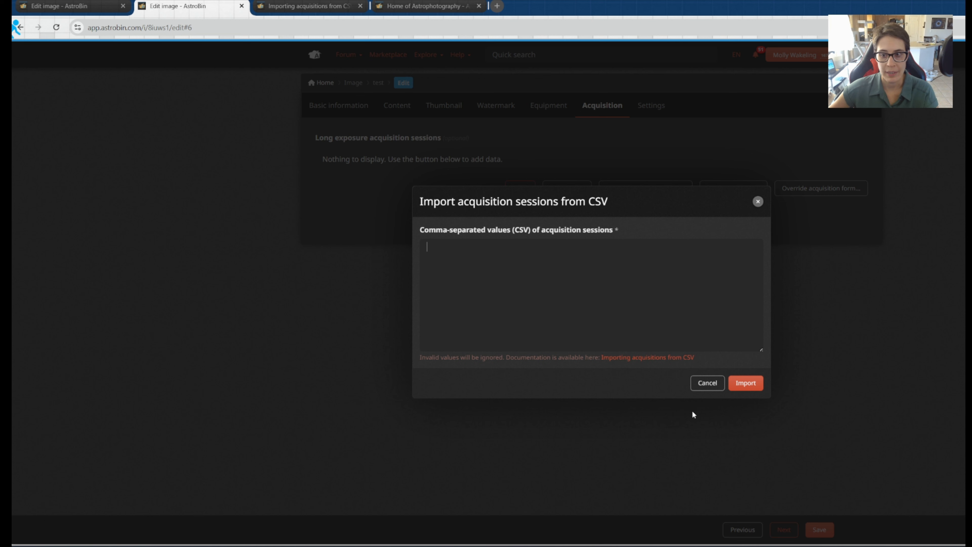
Step: Read the CSV import documentation, examining the general notes and the names and validation rules of the long exposure acquisition fields
{"action": "left_click", "coordinate": [314, 7]}
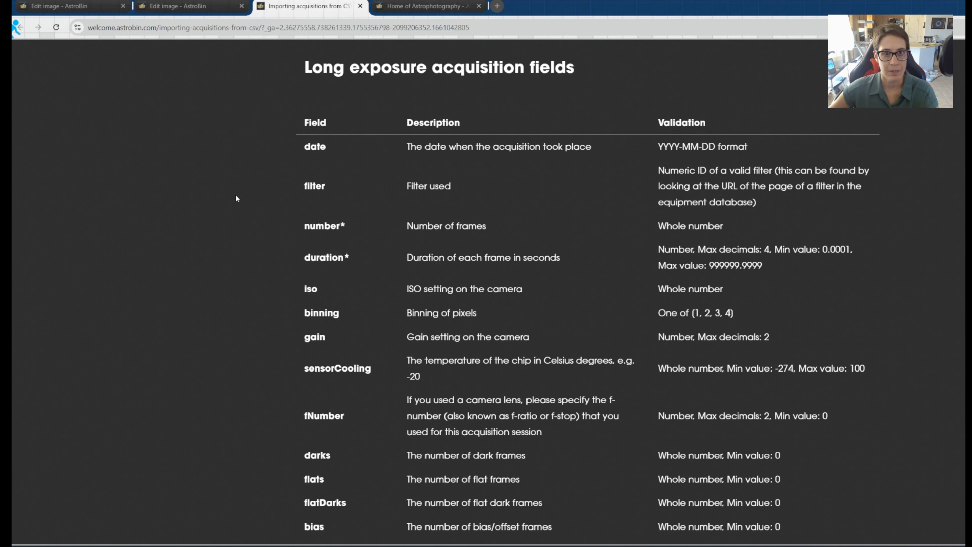
{"action": "scroll", "coordinate": [245, 161], "scroll_direction": "up", "scroll_amount": 5}
{"action": "scroll", "coordinate": [239, 154], "scroll_direction": "up", "scroll_amount": 8}
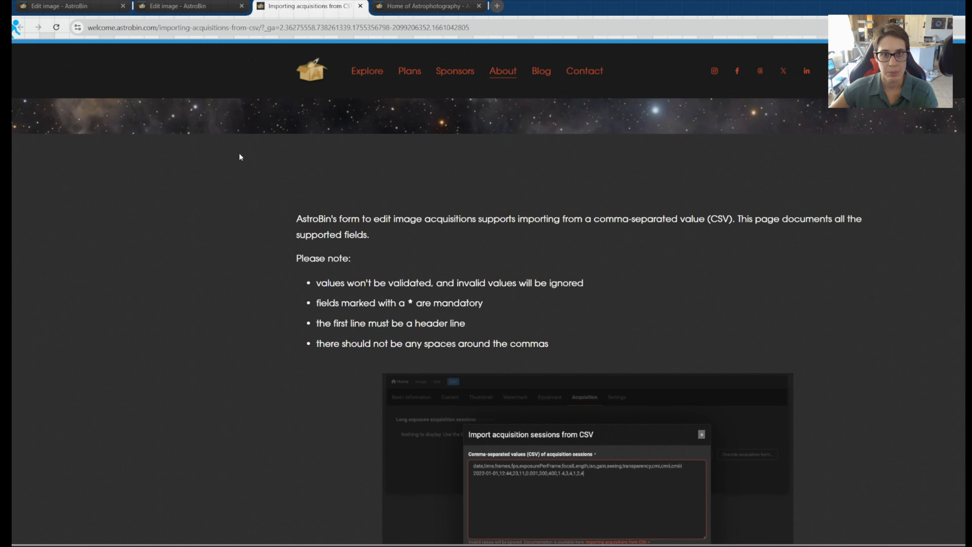
{"action": "scroll", "coordinate": [239, 154], "scroll_direction": "down", "scroll_amount": 10}
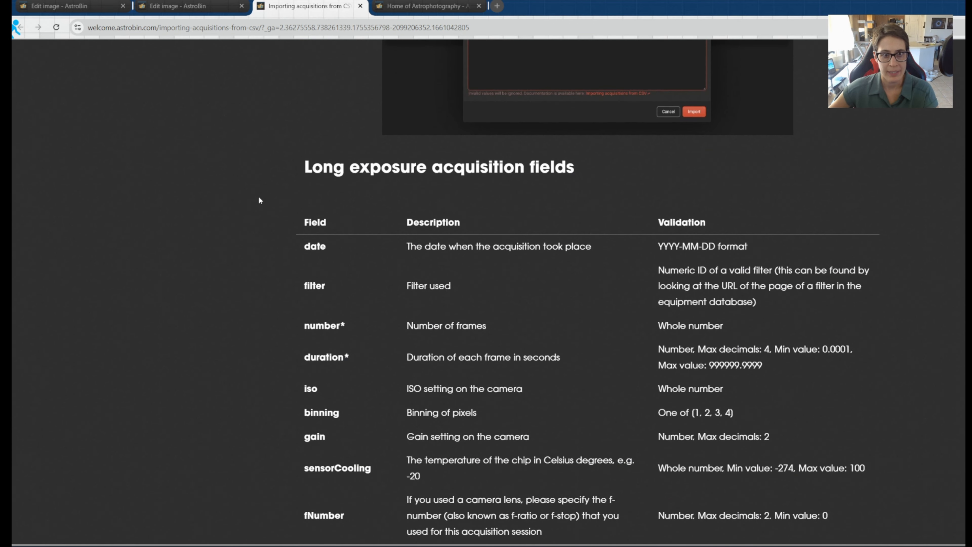
{"action": "scroll", "coordinate": [260, 195], "scroll_direction": "down", "scroll_amount": 2}
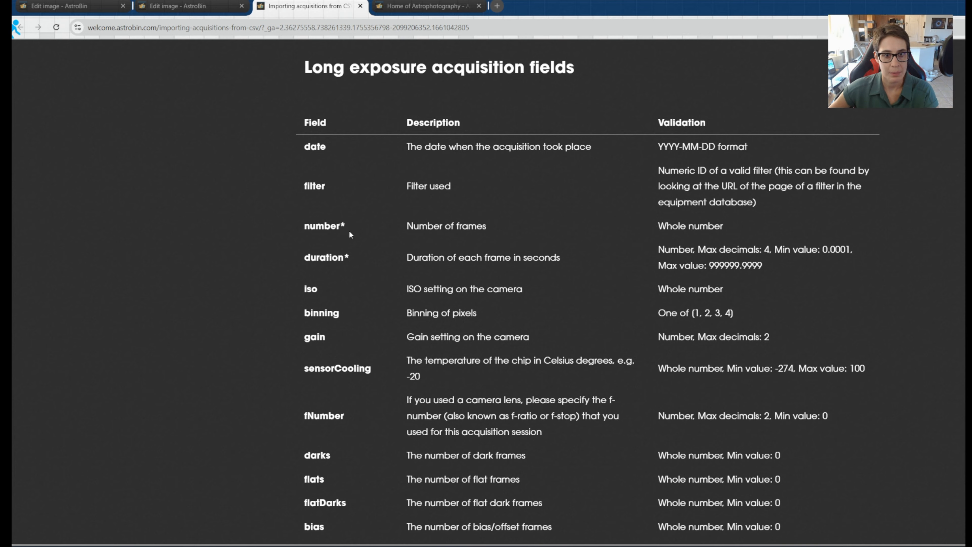
{"action": "scroll", "coordinate": [348, 256], "scroll_direction": "down", "scroll_amount": 10}
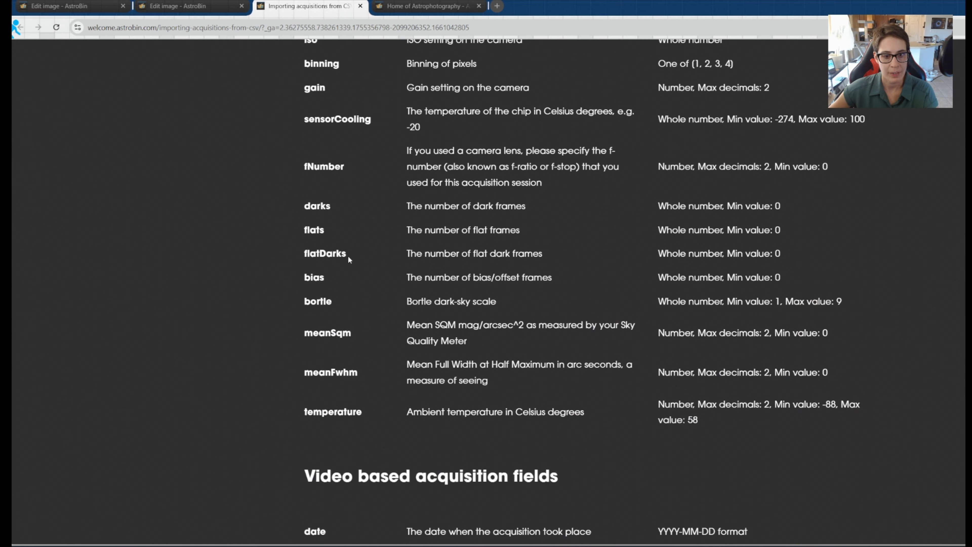
{"action": "scroll", "coordinate": [348, 255], "scroll_direction": "down", "scroll_amount": 3}
{"action": "scroll", "coordinate": [342, 234], "scroll_direction": "up", "scroll_amount": 10}
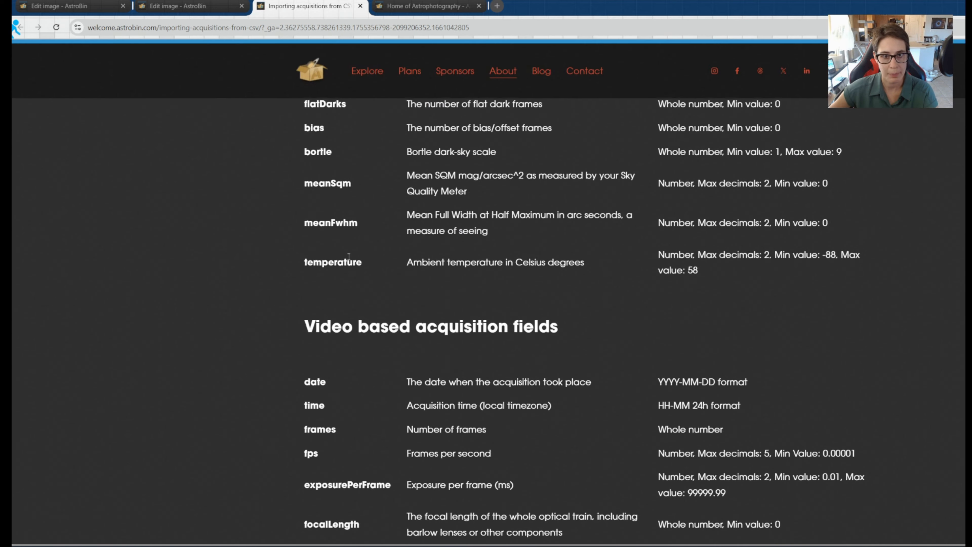
{"action": "scroll", "coordinate": [396, 252], "scroll_direction": "up", "scroll_amount": 3}
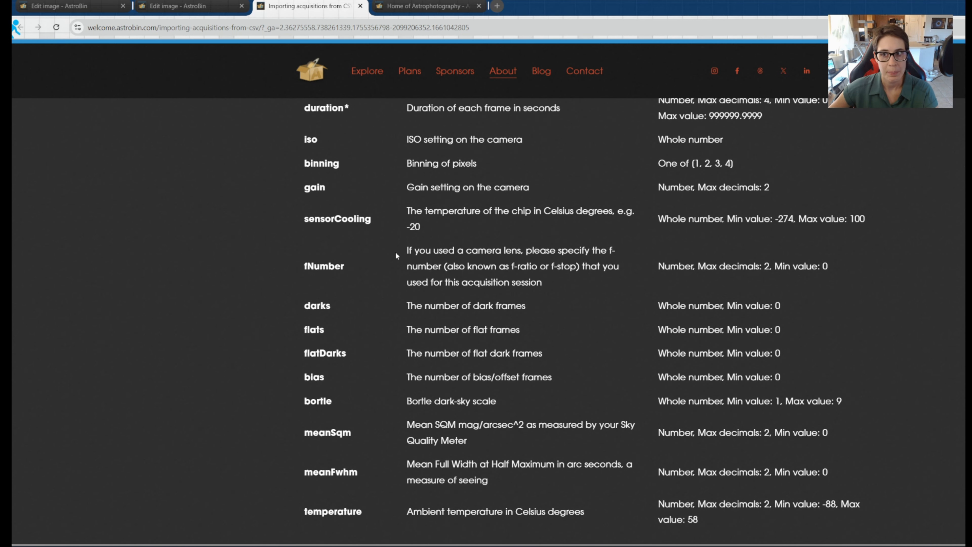
{"action": "scroll", "coordinate": [396, 253], "scroll_direction": "up", "scroll_amount": 4}
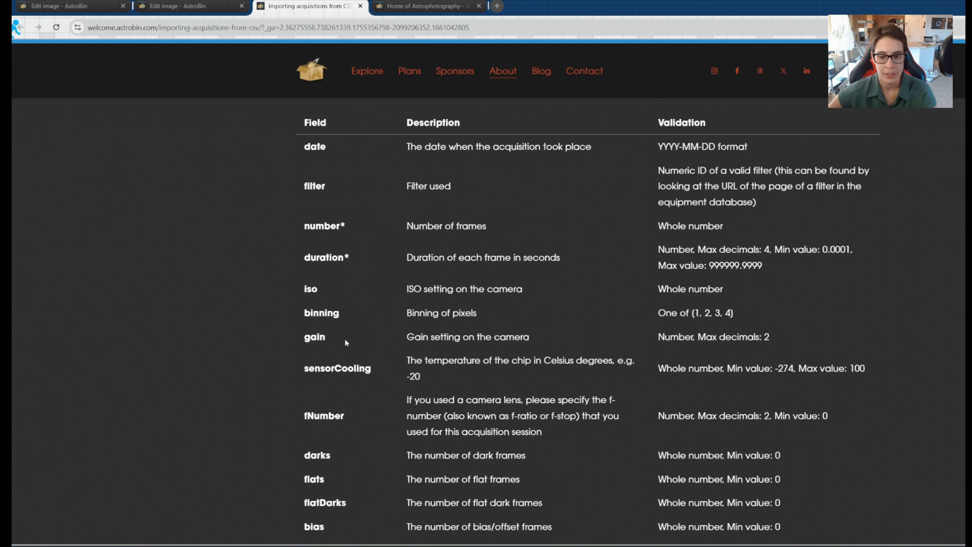
{"action": "scroll", "coordinate": [351, 332], "scroll_direction": "down", "scroll_amount": 2}
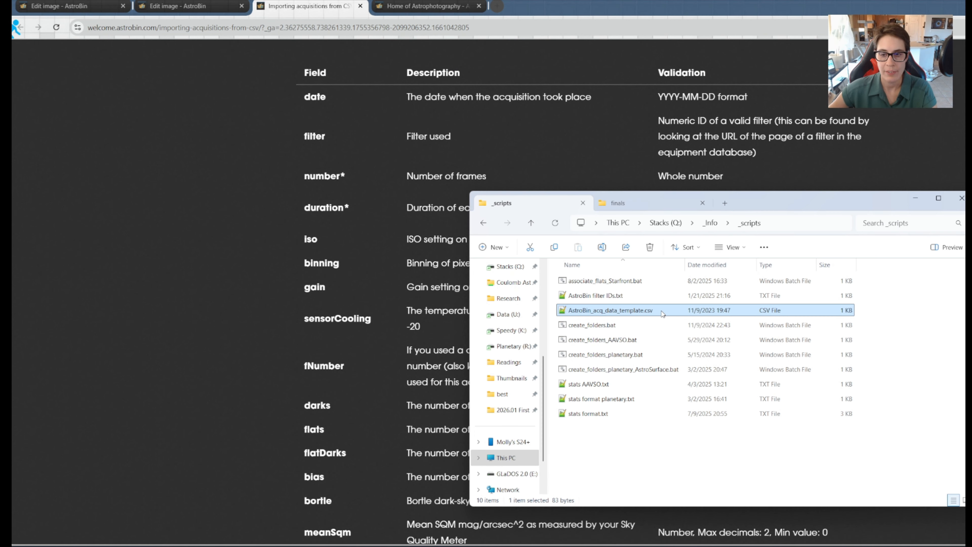
Step: View AstroBin_acq_data_template.csv from the _scripts folder in Notepad++, discarding the missing stats.txt, and close the template
{"action": "double_click", "coordinate": [613, 311]}
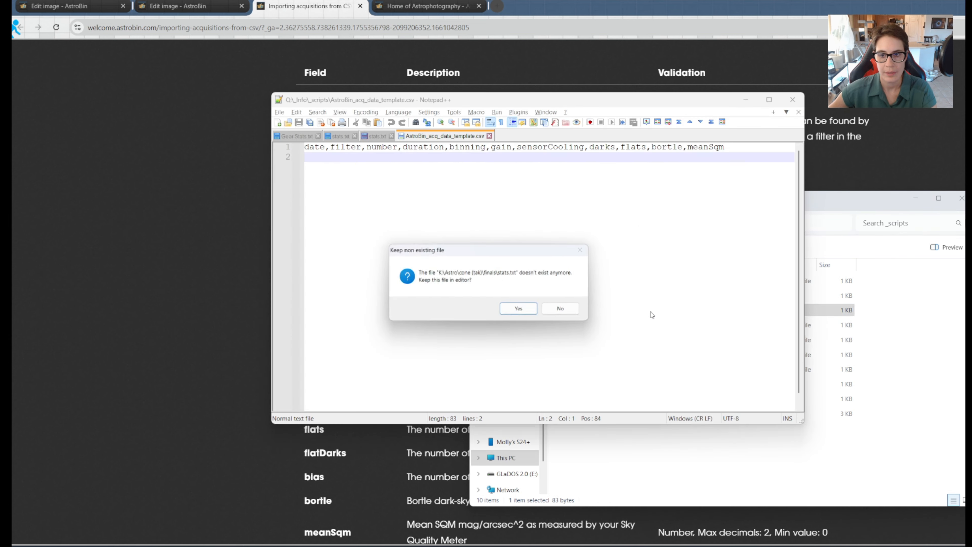
{"action": "left_click", "coordinate": [569, 312]}
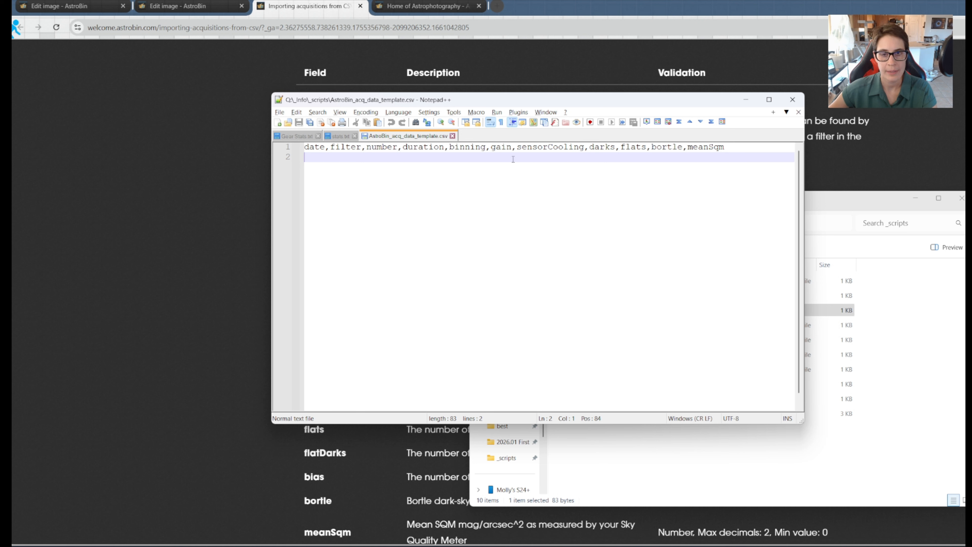
{"action": "left_click", "coordinate": [453, 136]}
Step: Open AstroBin_acq_data_template.csv from the _scripts folder in Excel and inspect its header columns from date to meanSqm
{"action": "left_click", "coordinate": [819, 198]}
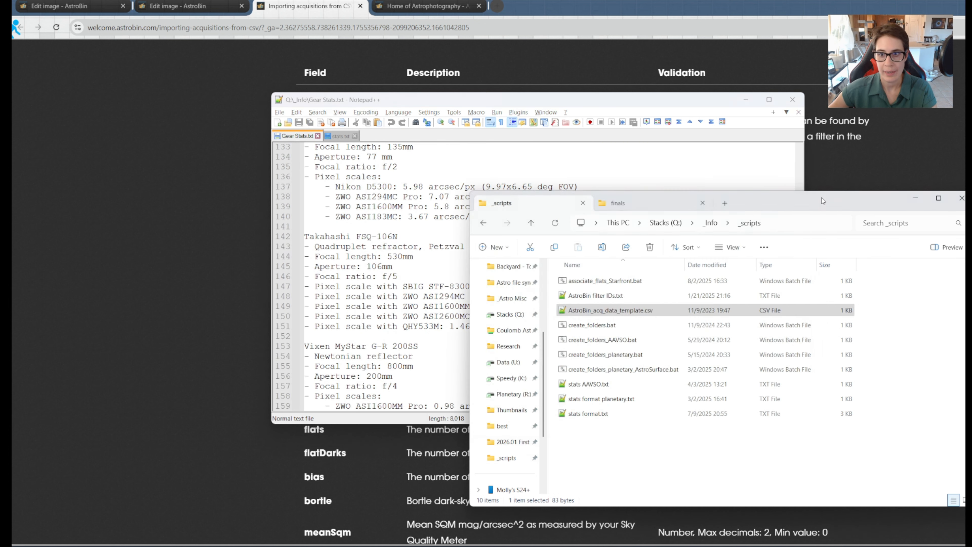
{"action": "right_click", "coordinate": [626, 313]}
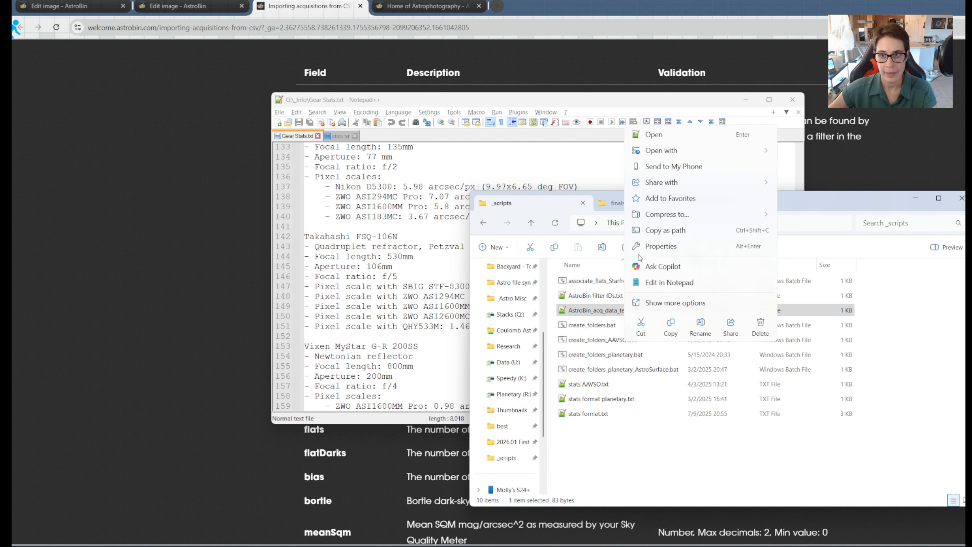
{"action": "mouse_move", "coordinate": [670, 151]}
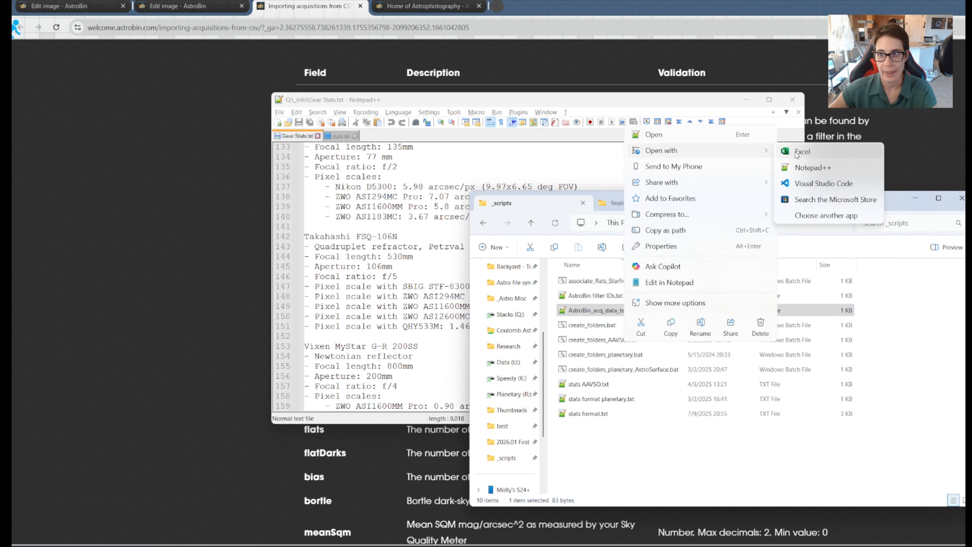
{"action": "left_click", "coordinate": [658, 443]}
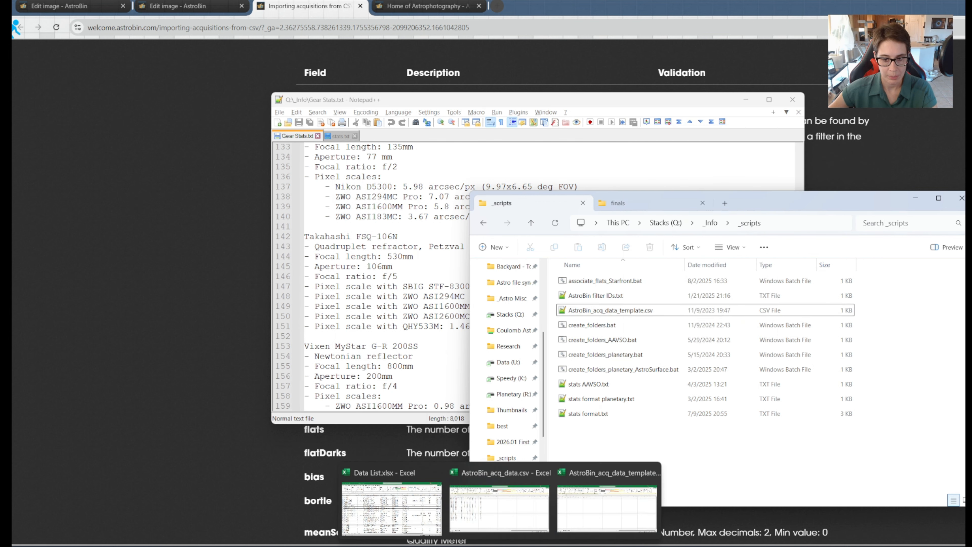
{"action": "left_click", "coordinate": [611, 511]}
{"action": "left_click", "coordinate": [116, 197]}
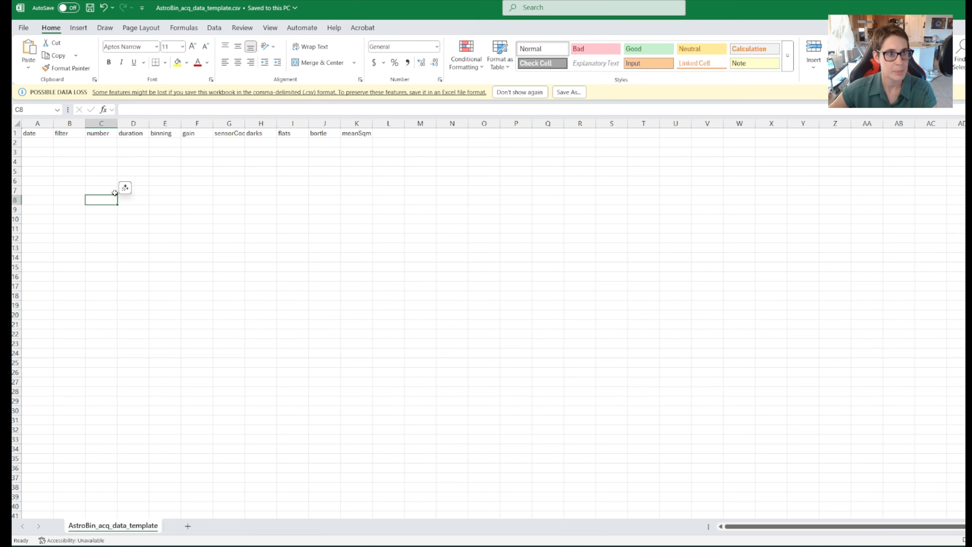
{"action": "left_click", "coordinate": [347, 144]}
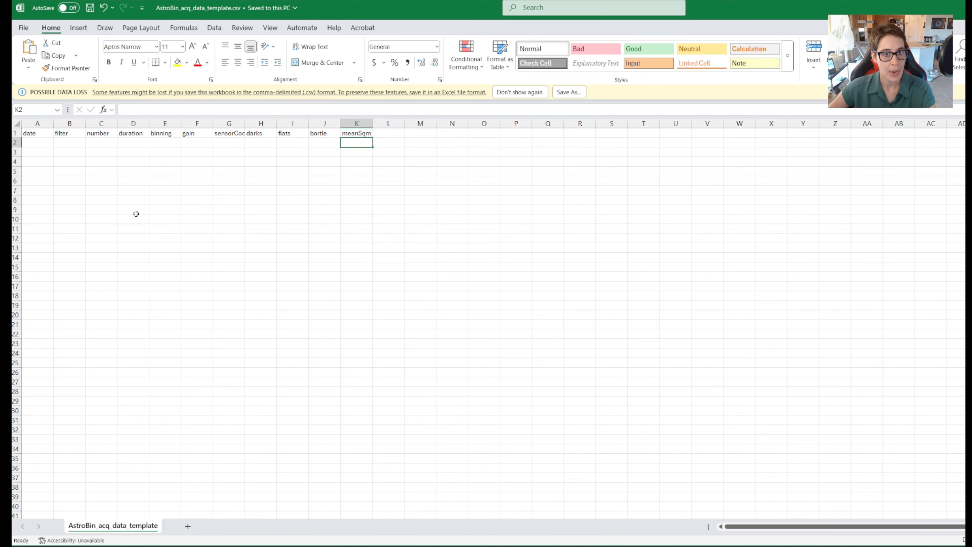
Step: Switch to the AstroBin_acq_data.csv workbook in Excel to examine the filled-in acquisition rows
{"action": "mouse_move", "coordinate": [500, 546]}
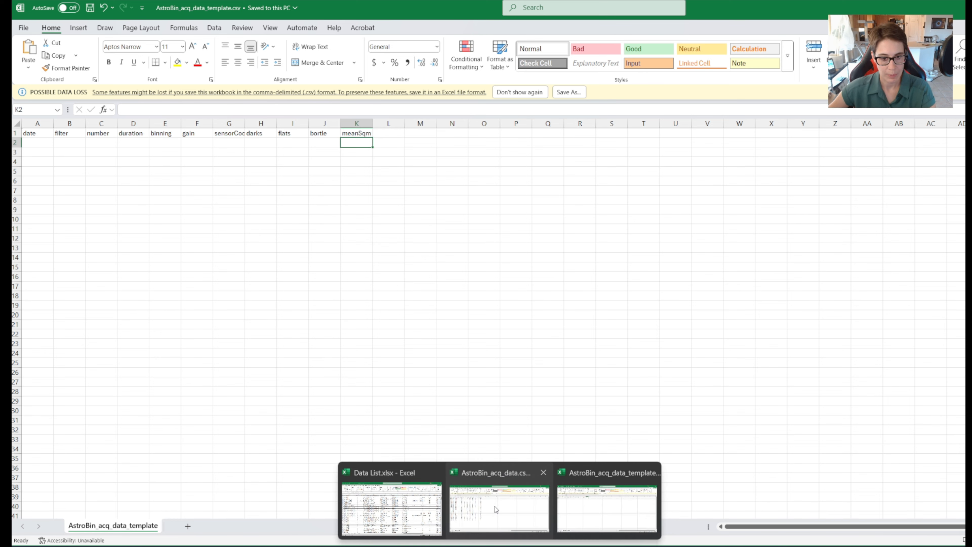
{"action": "left_click", "coordinate": [496, 510]}
{"action": "left_click", "coordinate": [507, 278]}
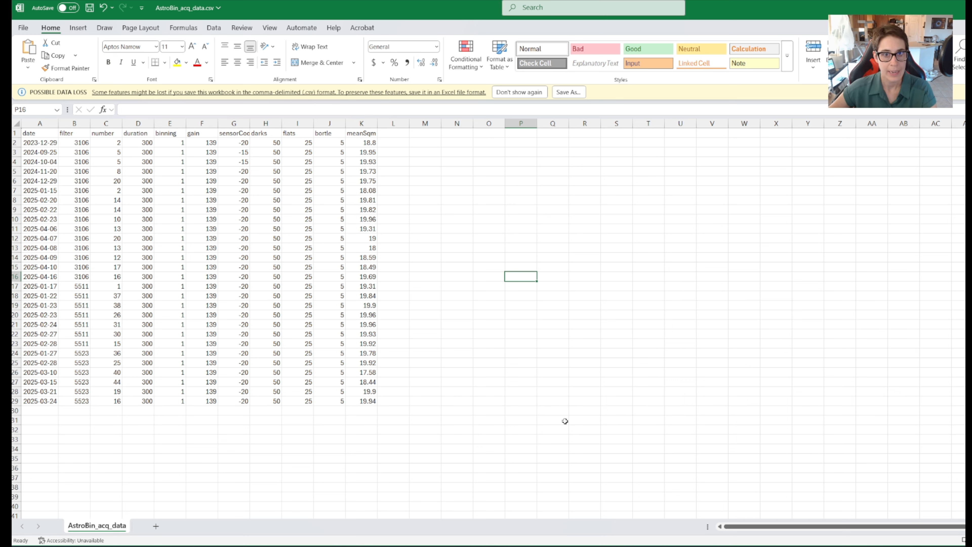
Step: Open AstroBin_acq_data.csv from the cone_6 finals folder as plain text in Notepad++
{"action": "mouse_move", "coordinate": [390, 544]}
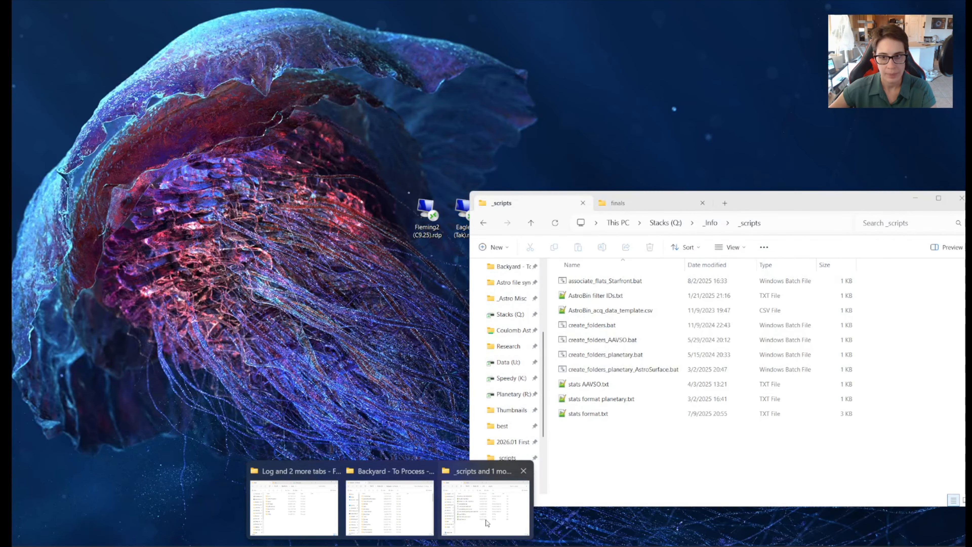
{"action": "left_click", "coordinate": [486, 520]}
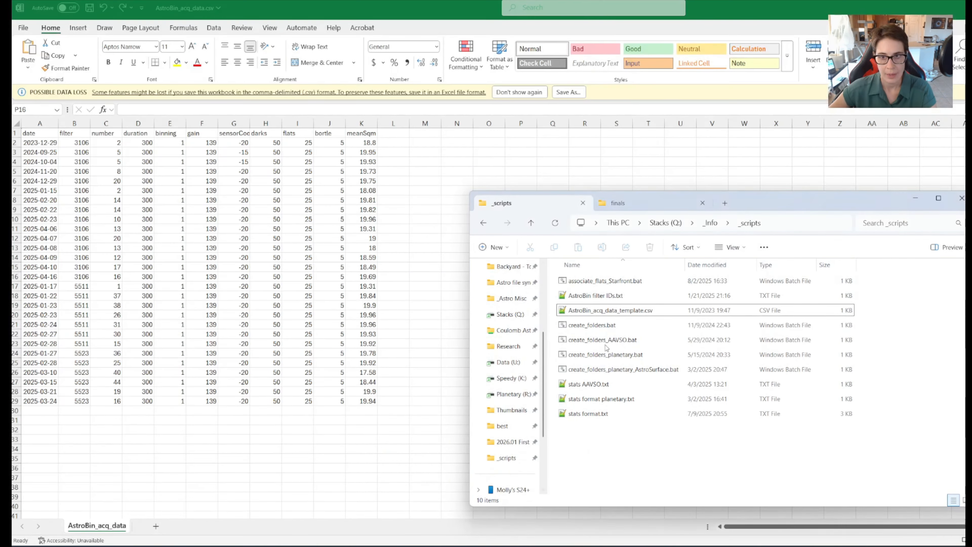
{"action": "left_click", "coordinate": [618, 203]}
{"action": "left_click", "coordinate": [615, 283]}
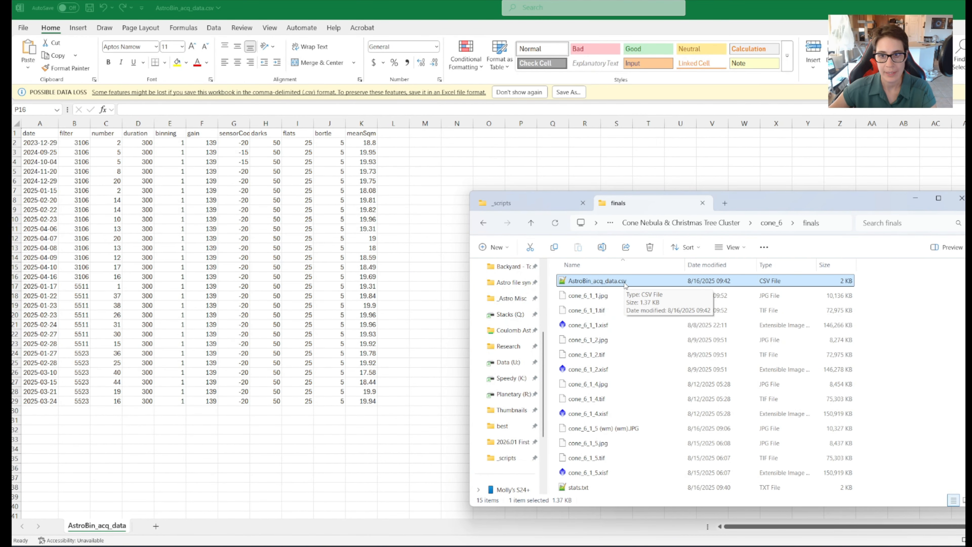
{"action": "double_click", "coordinate": [625, 283]}
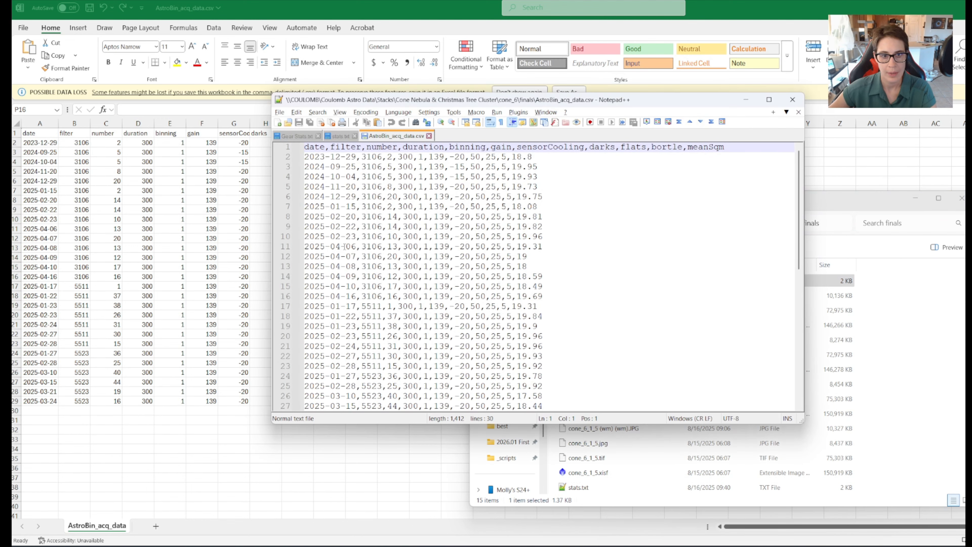
Step: Review the comma-separated header and rows of AstroBin_acq_data.csv, selecting the whole text and clearing the selection
{"action": "scroll", "coordinate": [479, 235], "scroll_direction": "down", "scroll_amount": 4}
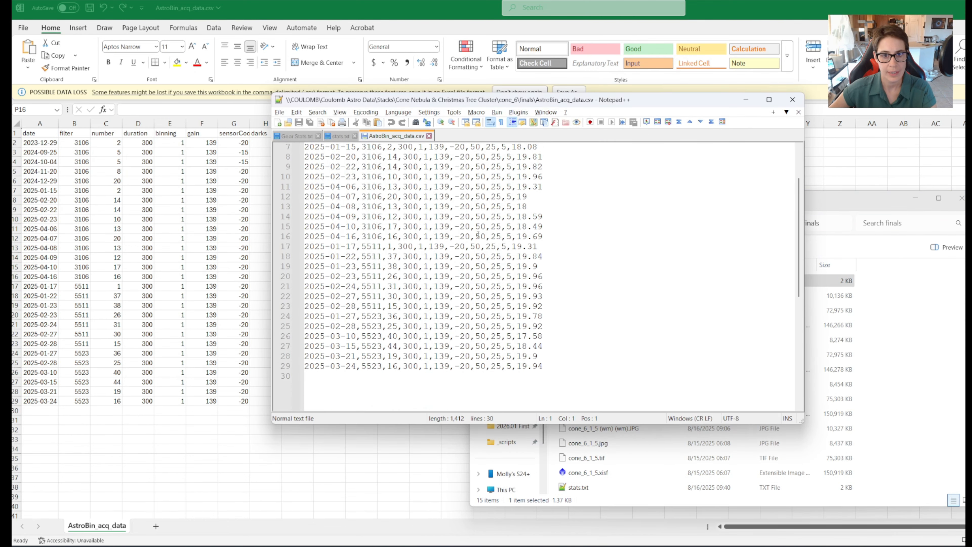
{"action": "scroll", "coordinate": [478, 234], "scroll_direction": "up", "scroll_amount": 4}
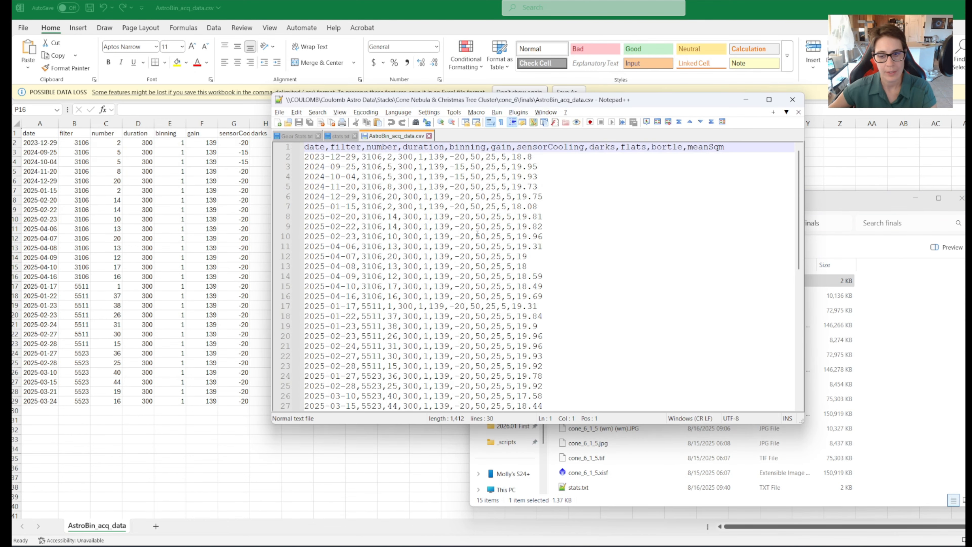
{"action": "left_click", "coordinate": [570, 267]}
{"action": "key", "text": "ctrl+a"}
{"action": "left_click", "coordinate": [569, 269]}
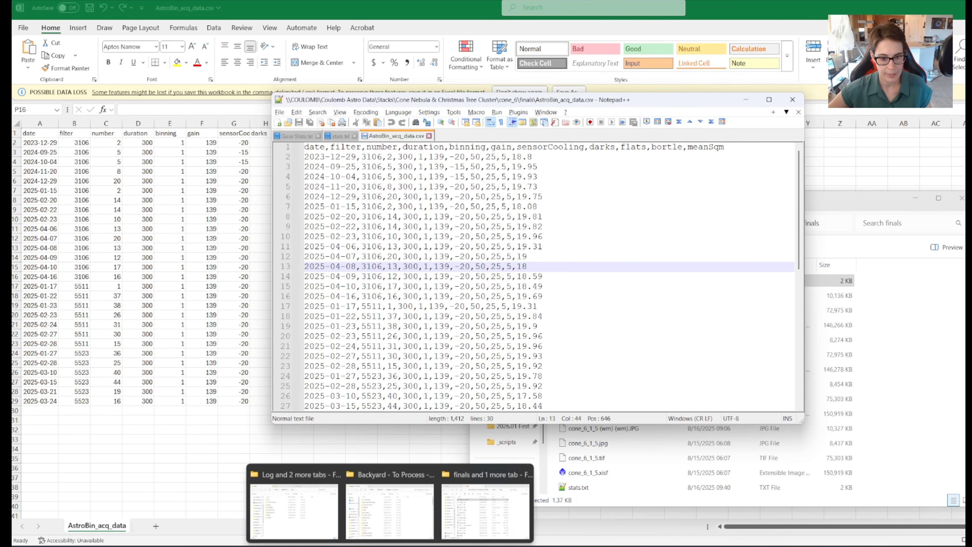
Step: Paste the copied CSV text into AstroBin's acquisition session import, import it and look through the resulting session rows
{"action": "left_click", "coordinate": [418, 506]}
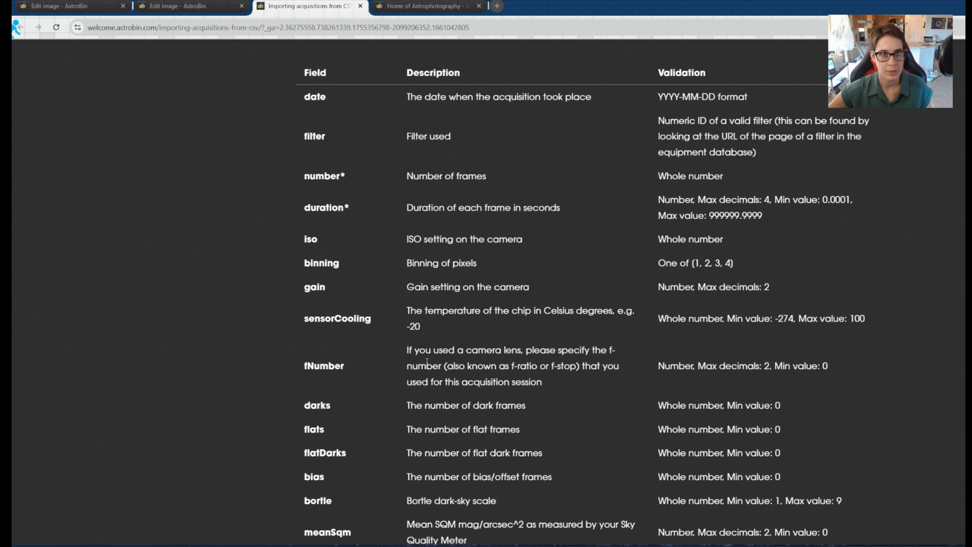
{"action": "left_click", "coordinate": [201, 8]}
{"action": "left_click", "coordinate": [544, 263]}
{"action": "key", "text": "ctrl+v"}
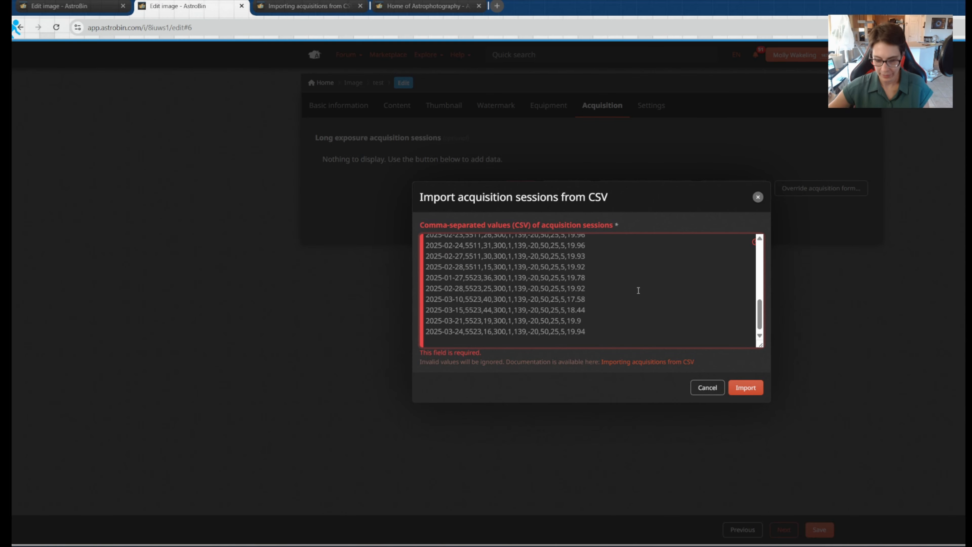
{"action": "left_click", "coordinate": [760, 387]}
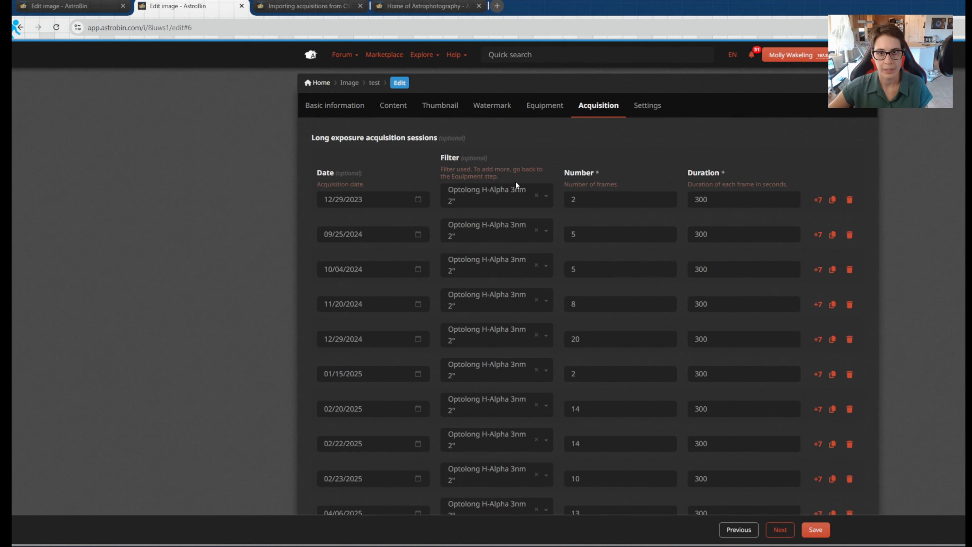
{"action": "scroll", "coordinate": [524, 209], "scroll_direction": "down", "scroll_amount": 15}
{"action": "scroll", "coordinate": [526, 213], "scroll_direction": "up", "scroll_amount": 8}
{"action": "scroll", "coordinate": [526, 214], "scroll_direction": "up", "scroll_amount": 6}
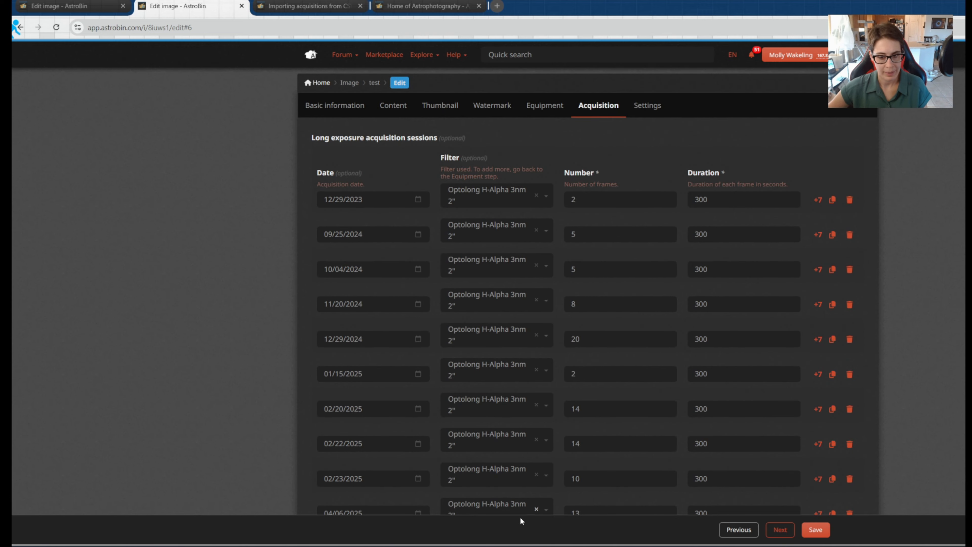
Step: Switch to the AstroBin_acq_data.csv workbook in Excel, enter the sample date 8/16/2025 in cell N5 to compare formats, and clear it
{"action": "mouse_move", "coordinate": [500, 546]}
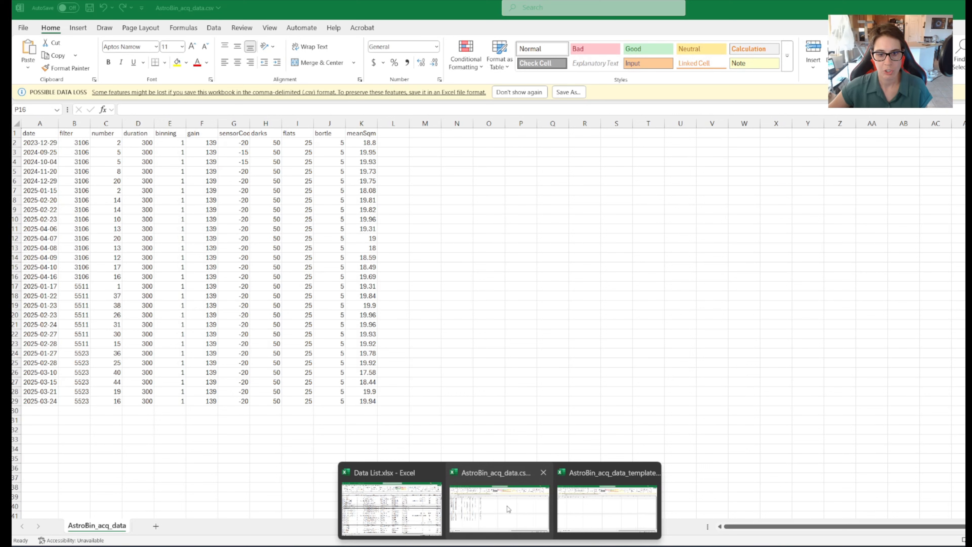
{"action": "left_click", "coordinate": [508, 509]}
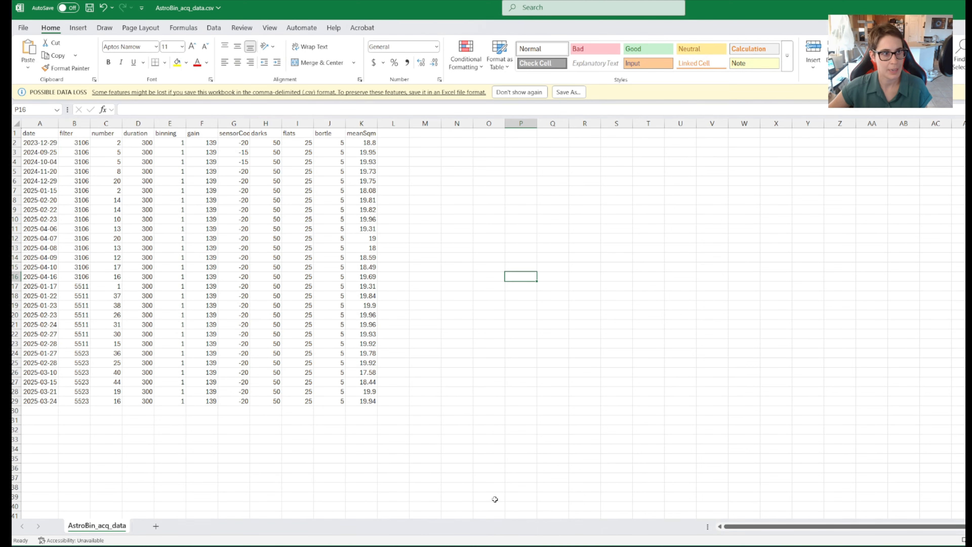
{"action": "key", "text": "ctrl+Home"}
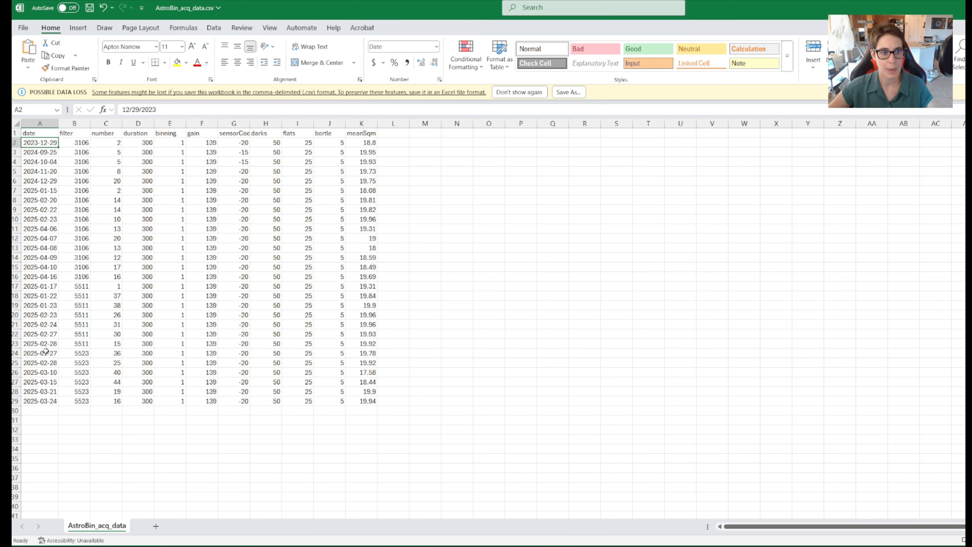
{"action": "left_click", "coordinate": [462, 152]}
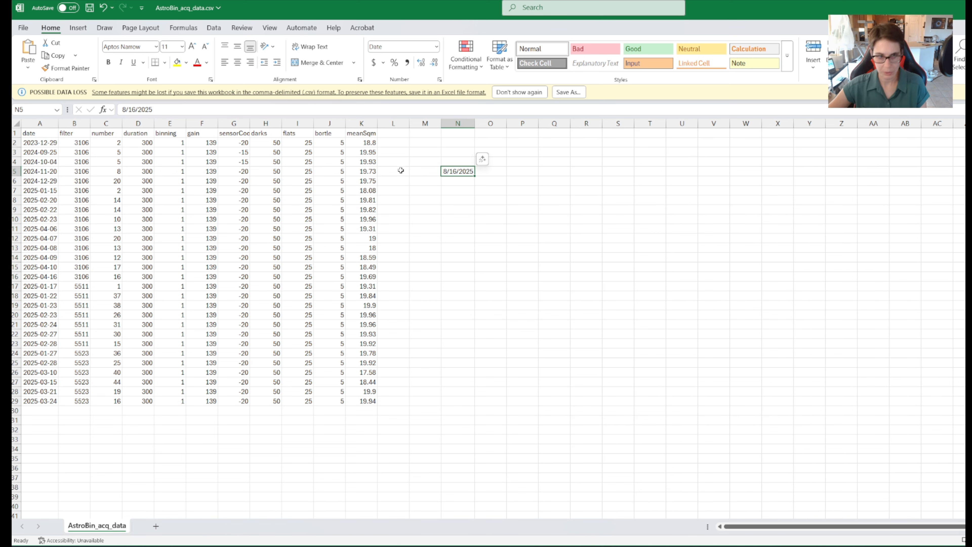
{"action": "left_click", "coordinate": [34, 172]}
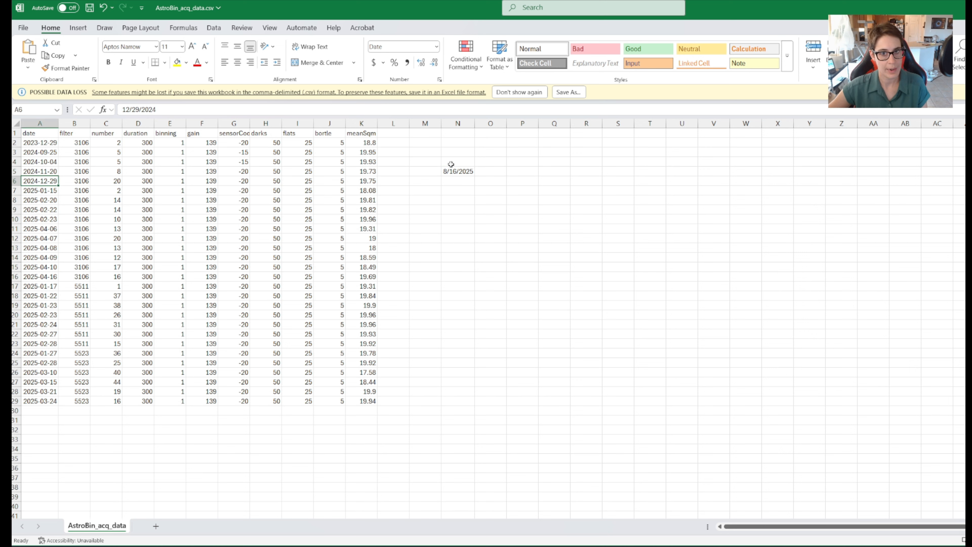
{"action": "left_click", "coordinate": [454, 172]}
Step: Apply the Date number format of type 2012-03-14 to the whole date column A
{"action": "key", "text": "ctrl+Home"}
{"action": "key", "text": "ctrl+space"}
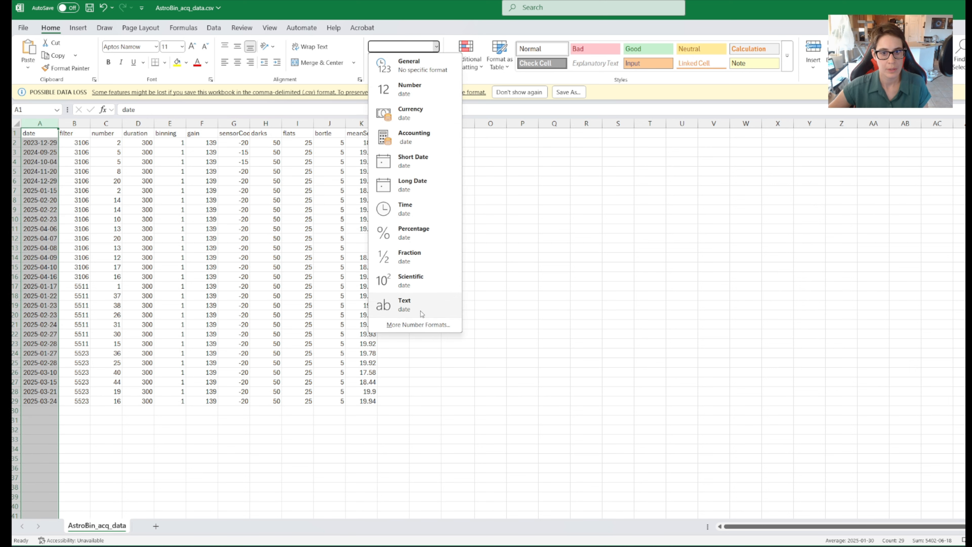
{"action": "left_click", "coordinate": [414, 325]}
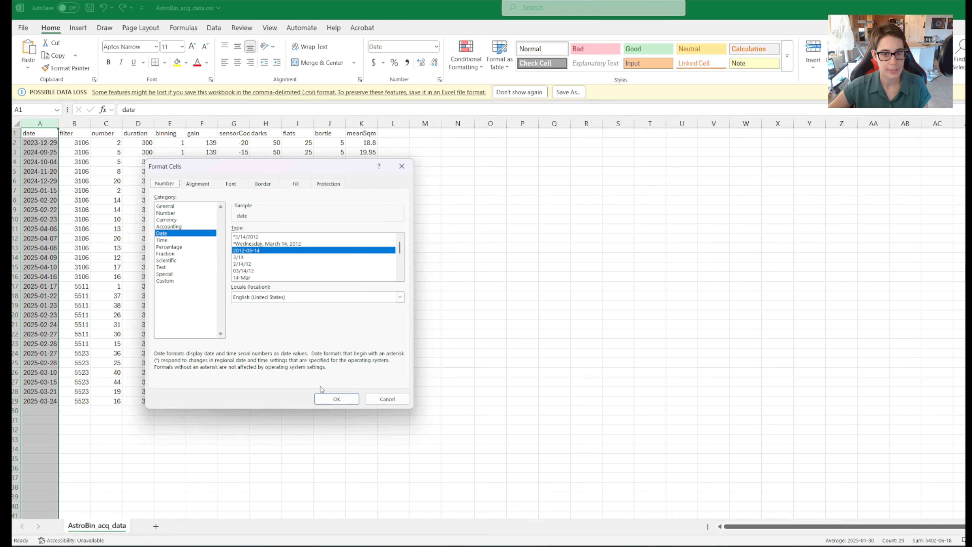
{"action": "left_click", "coordinate": [337, 398]}
{"action": "left_click", "coordinate": [361, 334]}
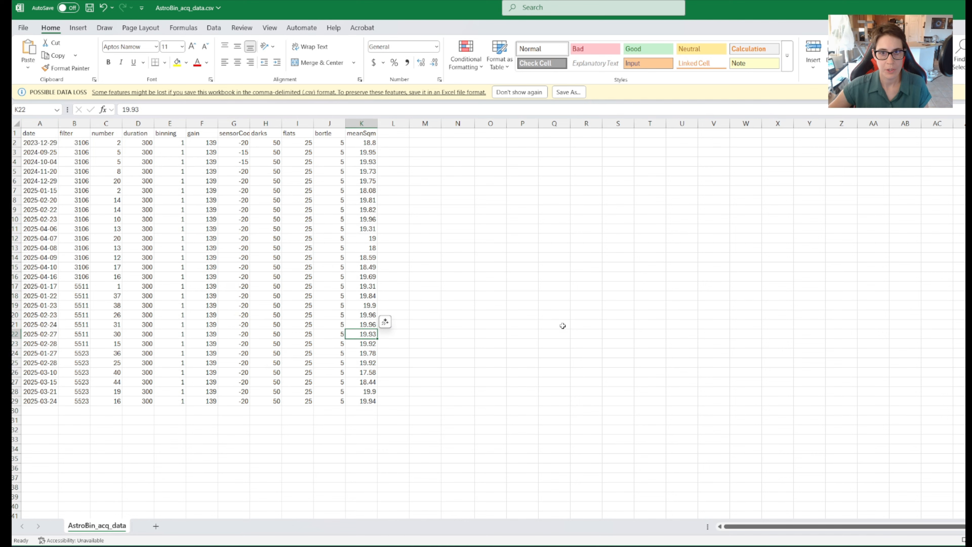
Step: Close the AstroBin_acq_data.csv workbook and reopen the file in Excel from the cone_6 finals folder
{"action": "mouse_move", "coordinate": [388, 544]}
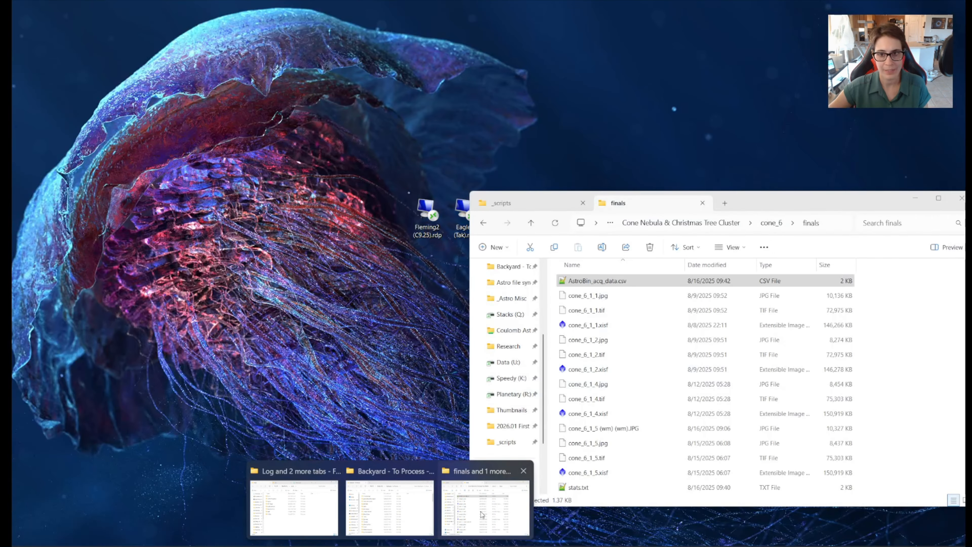
{"action": "left_click", "coordinate": [486, 534]}
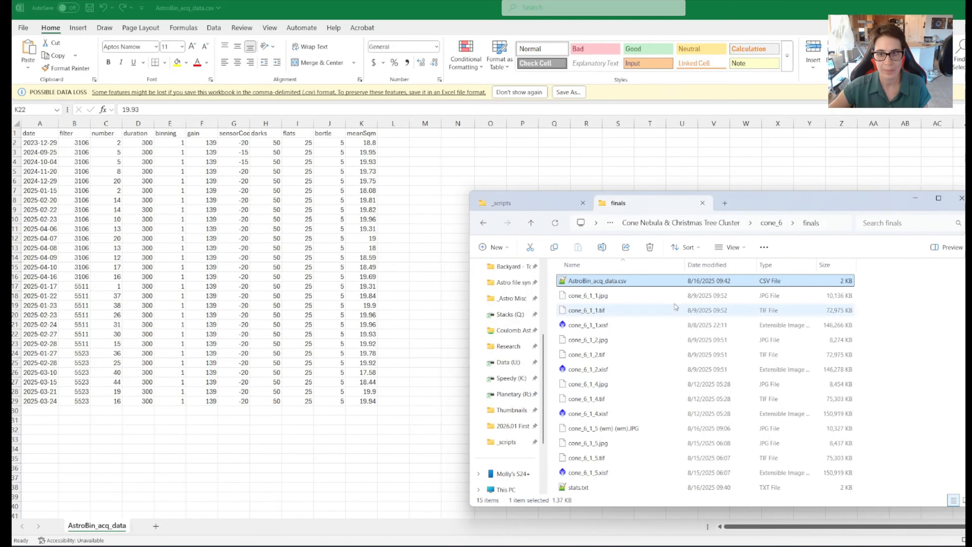
{"action": "key", "text": "alt+Tab"}
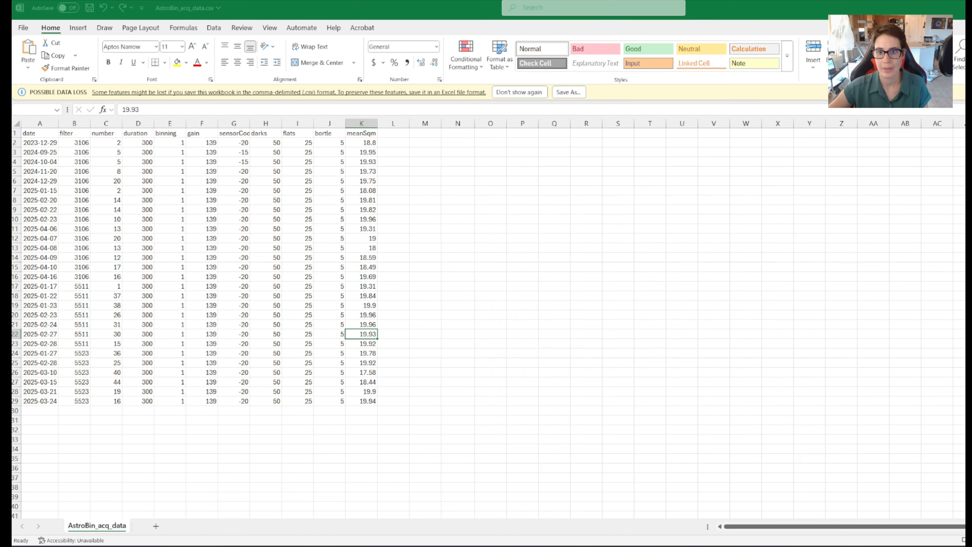
{"action": "key", "text": "ctrl+w"}
{"action": "left_click", "coordinate": [713, 344]}
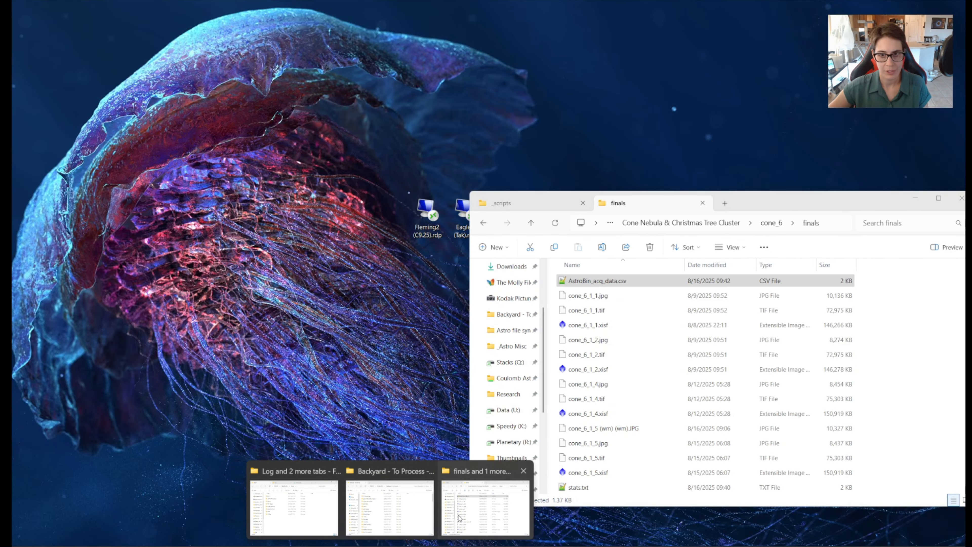
{"action": "left_click", "coordinate": [488, 498]}
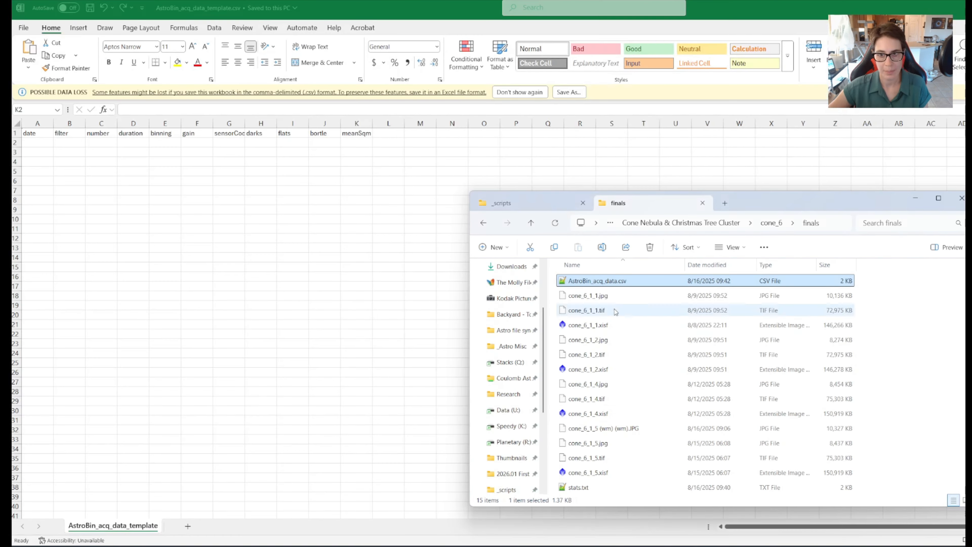
{"action": "right_click", "coordinate": [623, 283]}
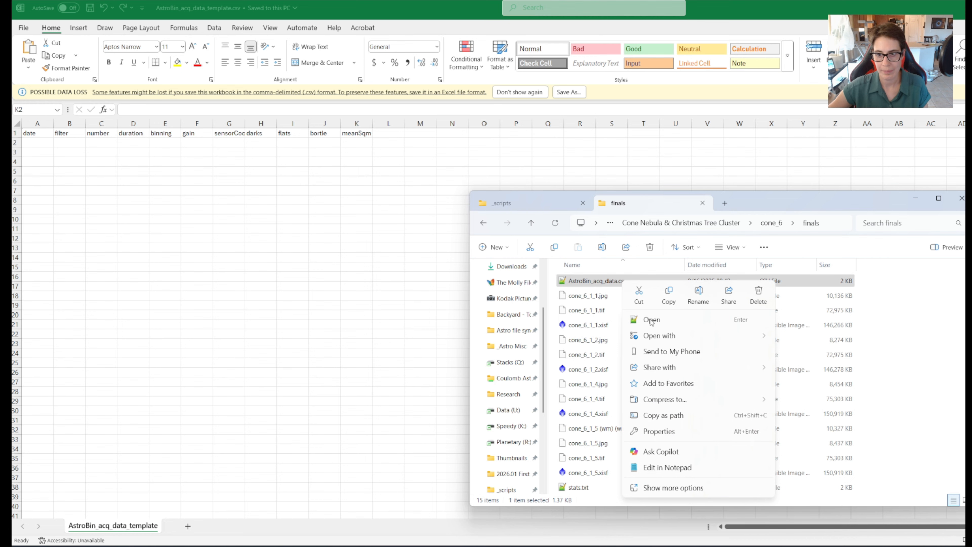
{"action": "mouse_move", "coordinate": [682, 335]}
{"action": "left_click", "coordinate": [793, 340]}
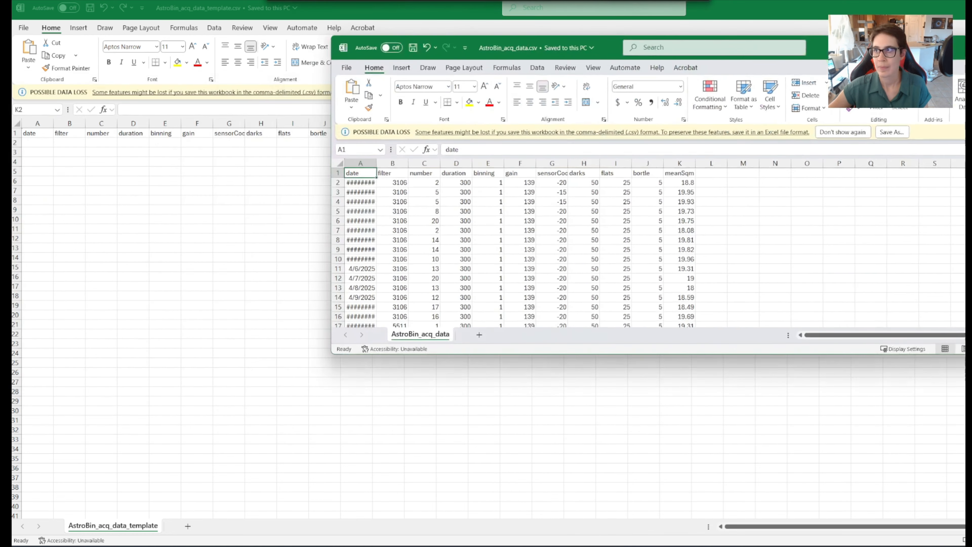
Step: Enlarge the reopened workbook window, fit column A to its dates and format the column as Date of type 2012-03-14
{"action": "left_click_drag", "start_coordinate": [331, 357], "coordinate": [87, 503]}
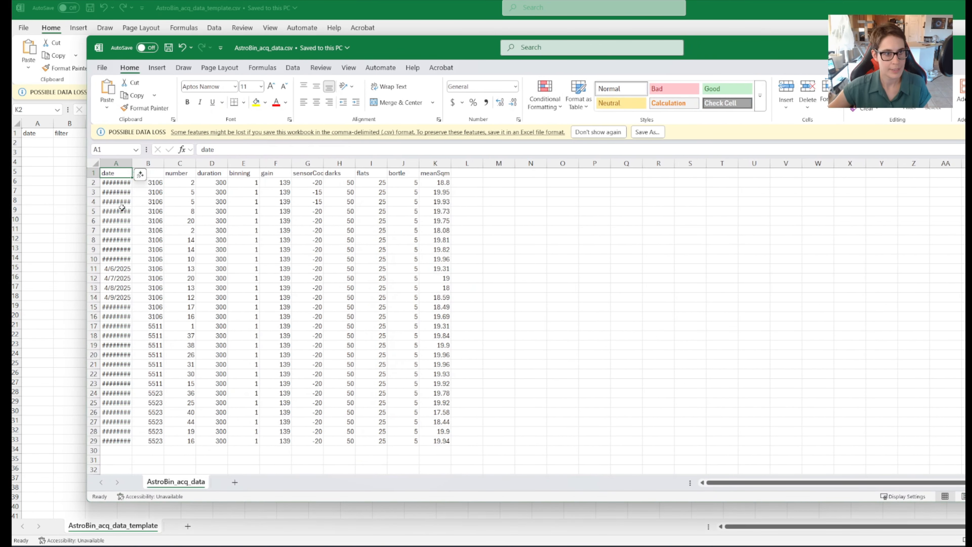
{"action": "double_click", "coordinate": [132, 164]}
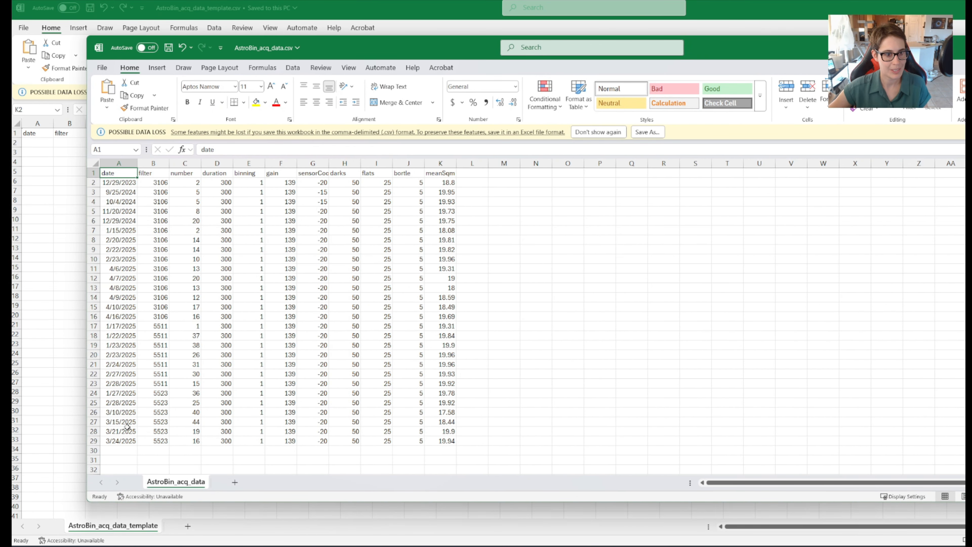
{"action": "left_click", "coordinate": [122, 164]}
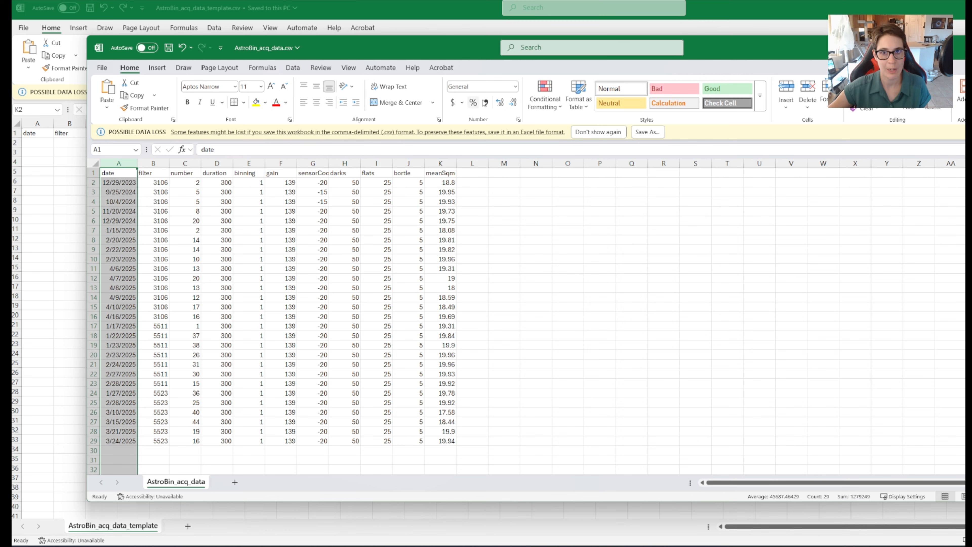
{"action": "left_click", "coordinate": [516, 86]}
{"action": "left_click", "coordinate": [527, 353]}
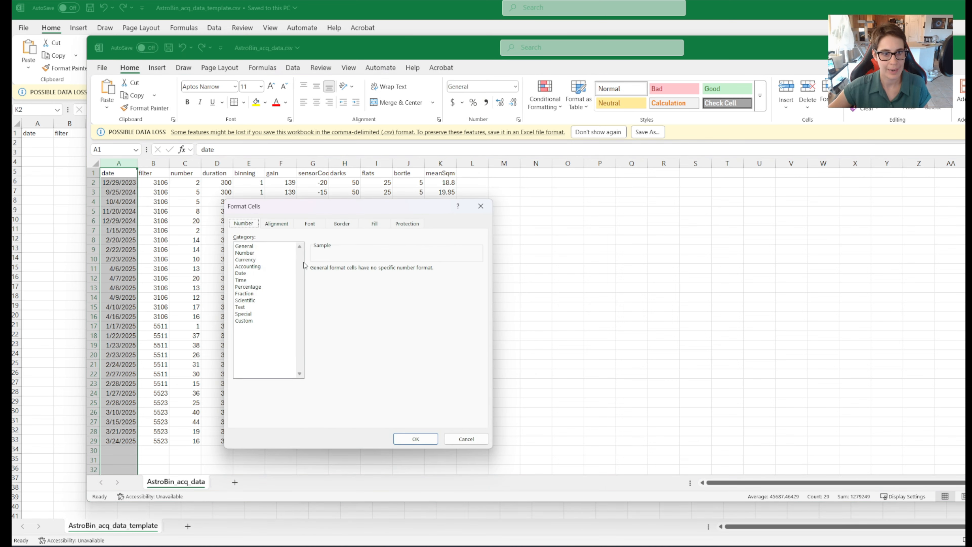
{"action": "left_click", "coordinate": [241, 273]}
{"action": "left_click", "coordinate": [336, 291]}
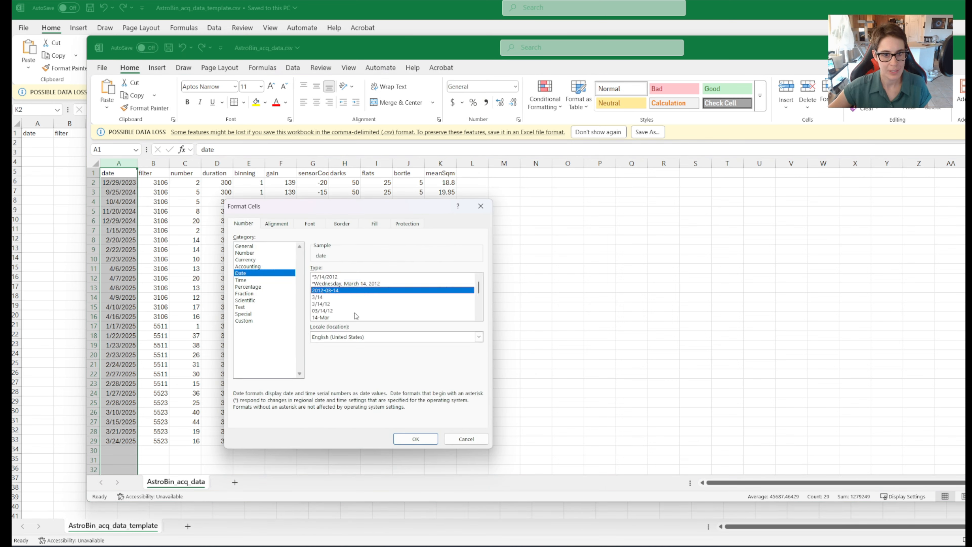
{"action": "left_click", "coordinate": [415, 439]}
{"action": "left_click", "coordinate": [564, 305]}
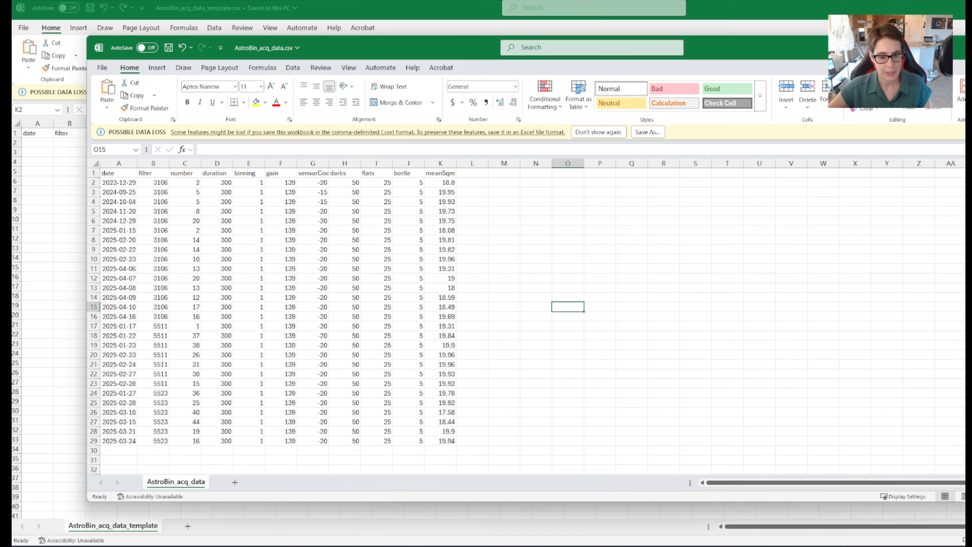
Step: Open the 4 registered folder inside Cosmic Horseshoe's PixInsight folder and widen the name column to show full file names
{"action": "mouse_move", "coordinate": [390, 546]}
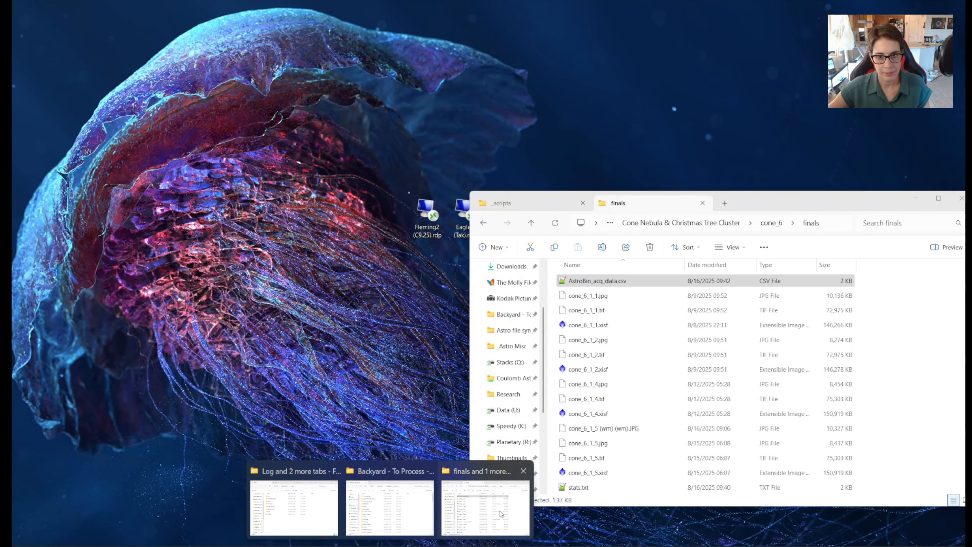
{"action": "left_click", "coordinate": [484, 508]}
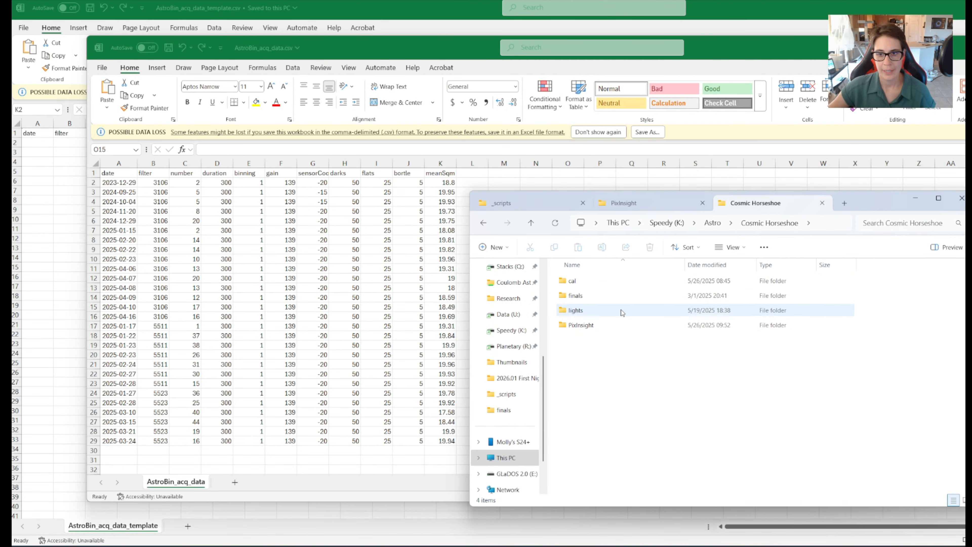
{"action": "double_click", "coordinate": [612, 326]}
{"action": "double_click", "coordinate": [619, 342]}
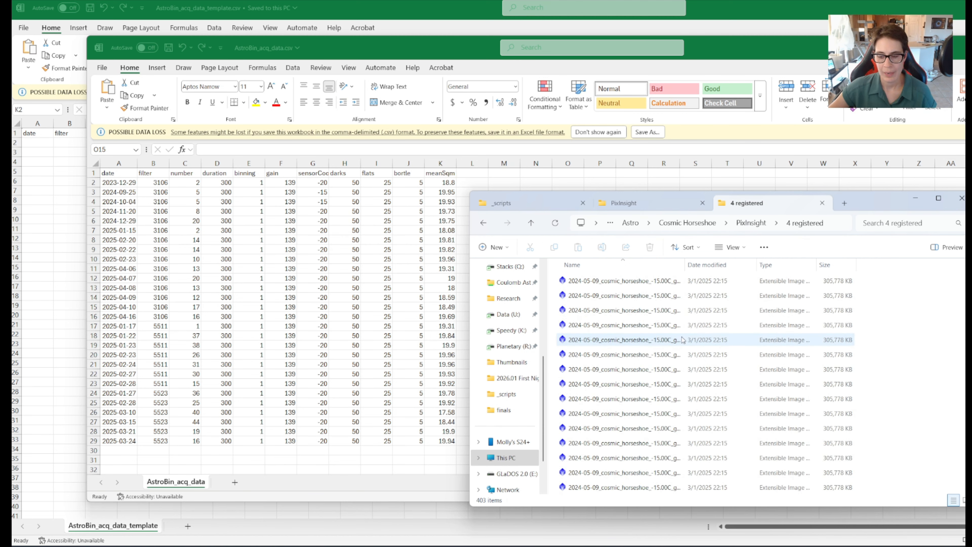
{"action": "left_click_drag", "start_coordinate": [685, 264], "coordinate": [797, 268]}
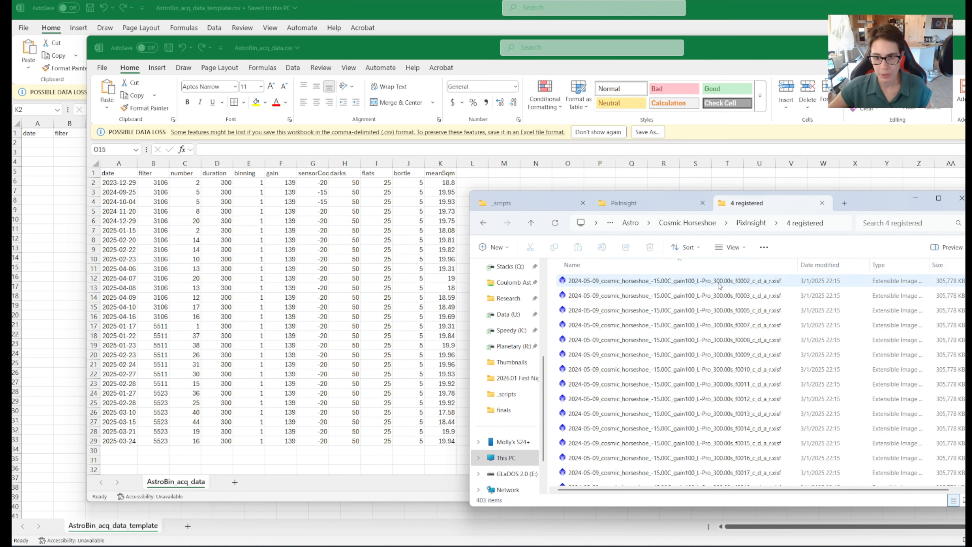
Step: Select all registered frames dated 2024-05-09, from f0002 to f0043, to count that night's frames
{"action": "left_click", "coordinate": [651, 284]}
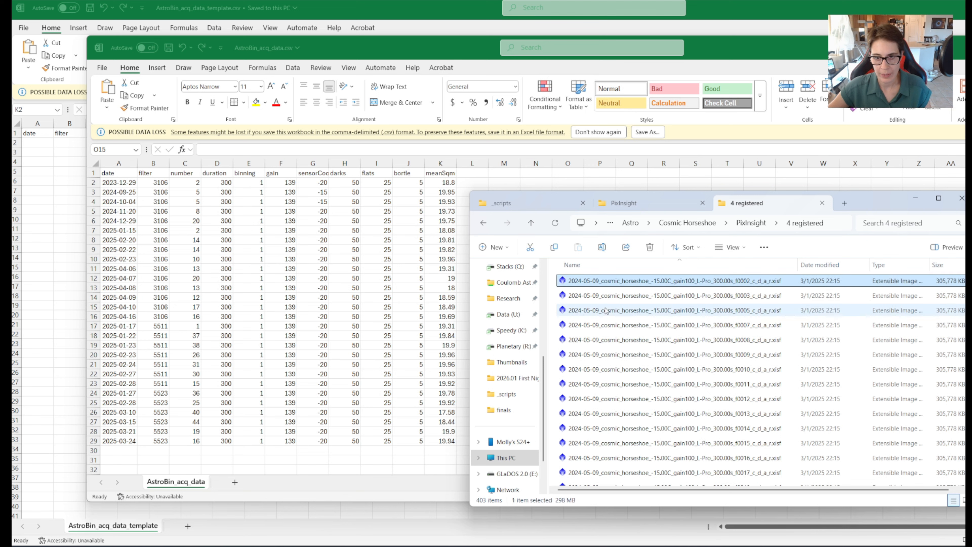
{"action": "scroll", "coordinate": [609, 311], "scroll_direction": "down", "scroll_amount": 3}
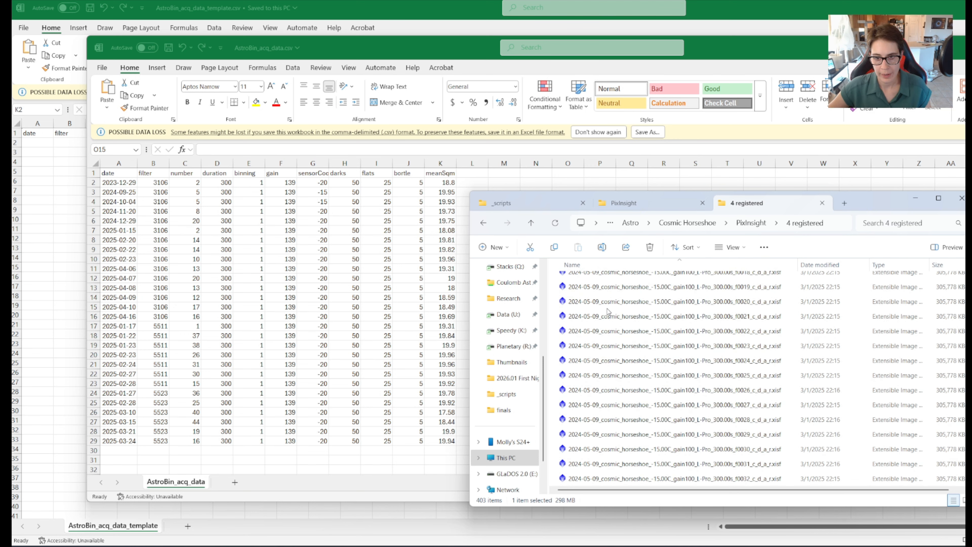
{"action": "scroll", "coordinate": [608, 311], "scroll_direction": "down", "scroll_amount": 3}
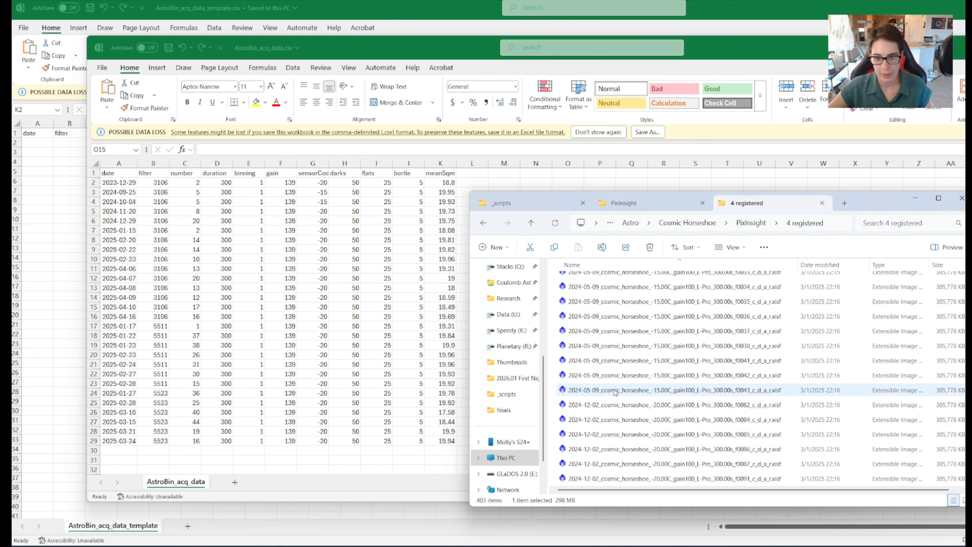
{"action": "left_click", "coordinate": [614, 390], "text": "shift"}
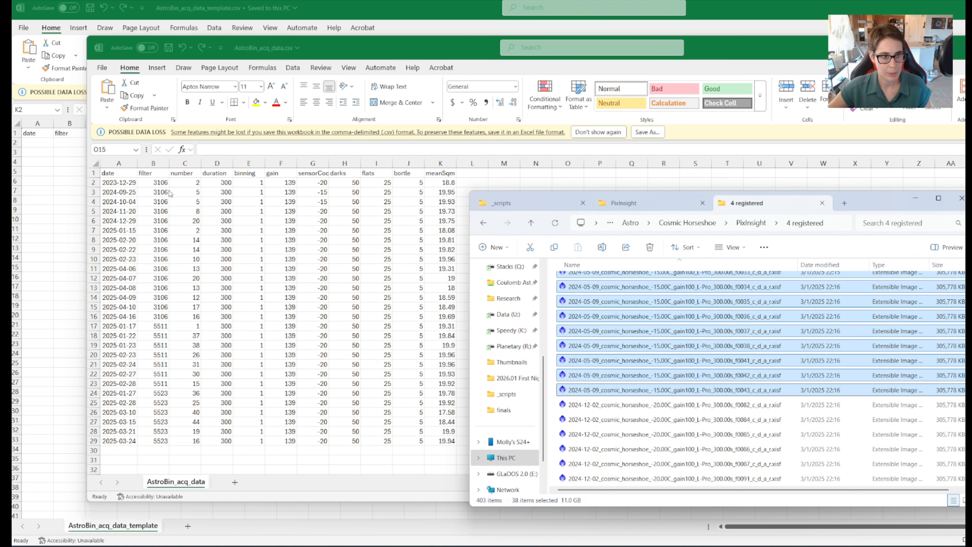
Step: Select all registered frames dated 2024-12-02, from f0082 to f0095, to count that night's frames
{"action": "left_click", "coordinate": [658, 405]}
{"action": "scroll", "coordinate": [659, 406], "scroll_direction": "down", "scroll_amount": 3}
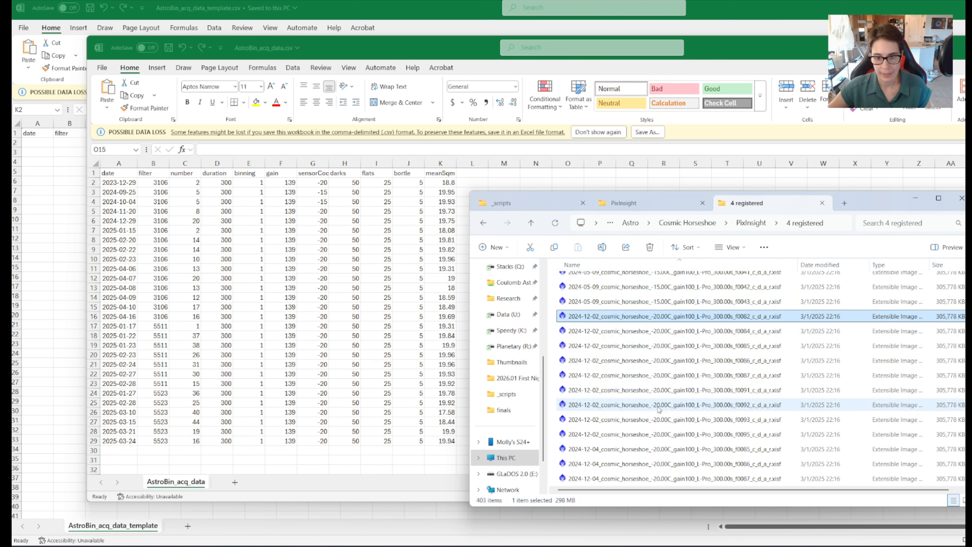
{"action": "left_click", "coordinate": [659, 392], "text": "shift"}
{"action": "scroll", "coordinate": [792, 367], "scroll_direction": "up", "scroll_amount": 1}
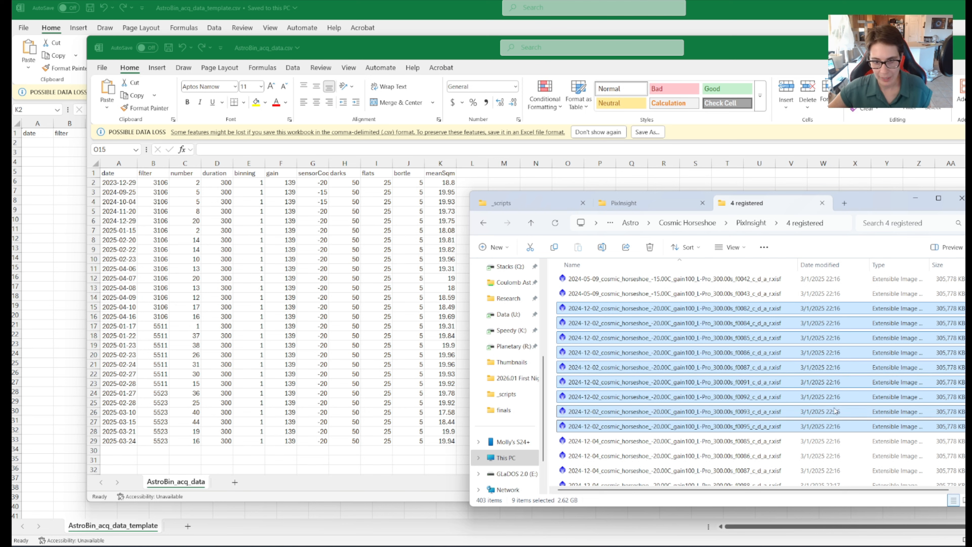
Step: Select all registered frames dated 2024-12-04, from f0085 to f0106, to count that night's frames
{"action": "scroll", "coordinate": [832, 409], "scroll_direction": "down", "scroll_amount": 5}
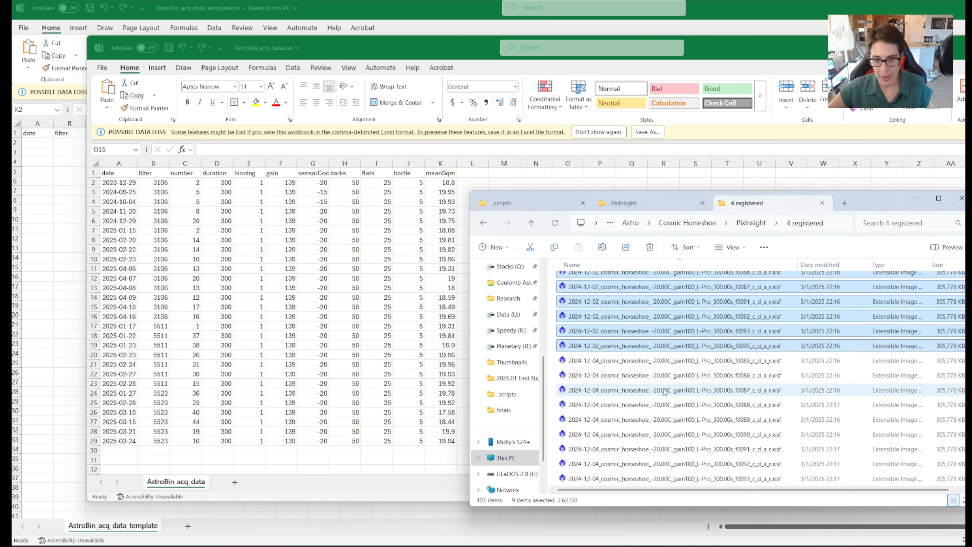
{"action": "left_click", "coordinate": [635, 362]}
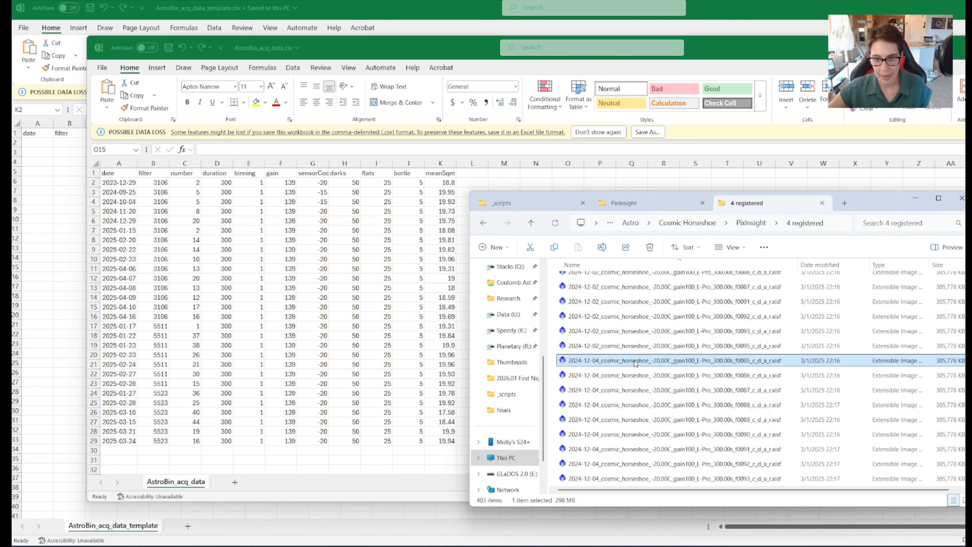
{"action": "scroll", "coordinate": [634, 377], "scroll_direction": "down", "scroll_amount": 2}
{"action": "left_click", "coordinate": [634, 378], "text": "shift"}
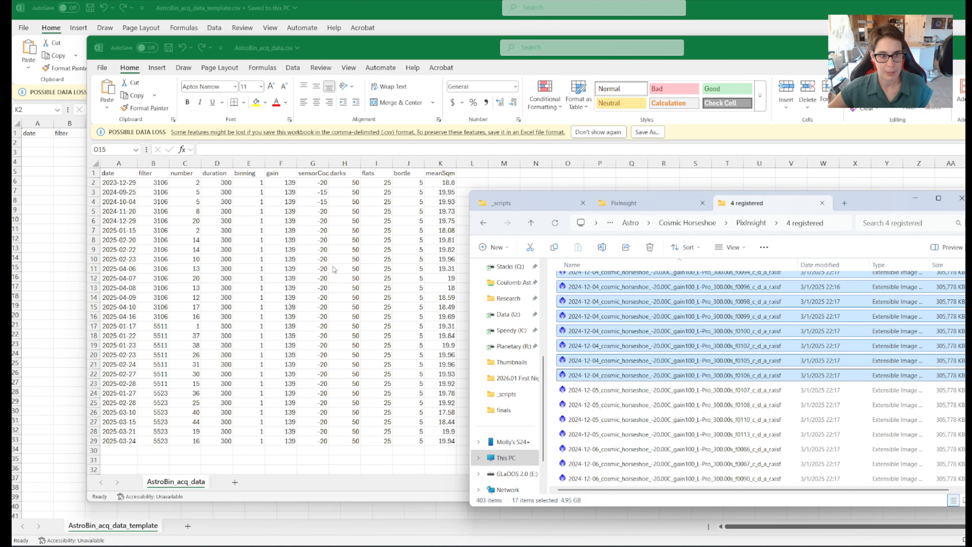
Step: Return to the AstroBin_acq_data.csv workbook, select the first filter code and consult the sticky note listing filter ID numbers
{"action": "left_click", "coordinate": [279, 234]}
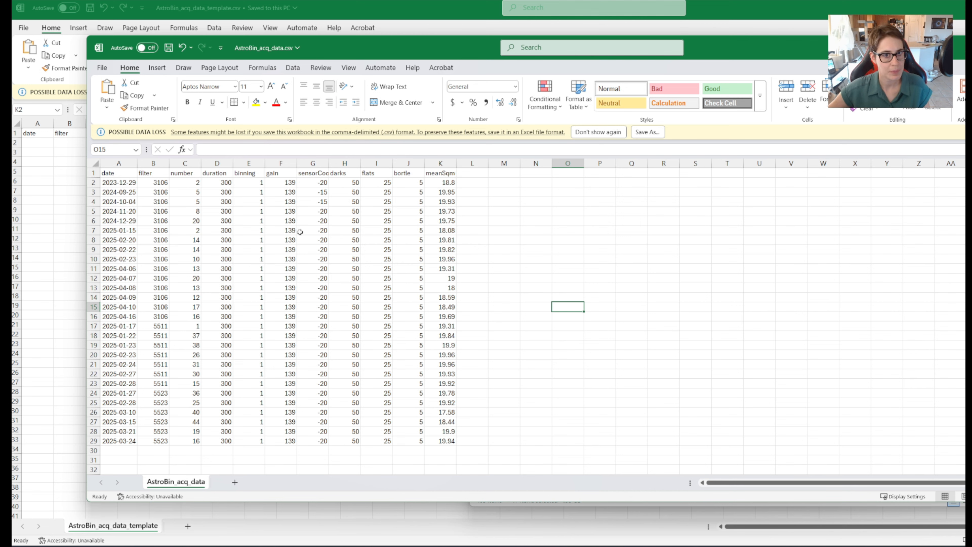
{"action": "left_click", "coordinate": [161, 183]}
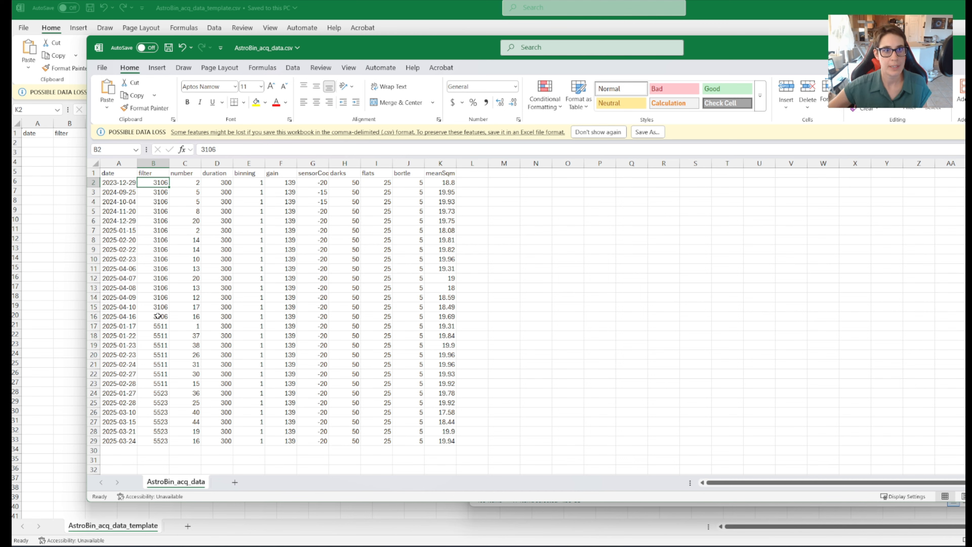
{"action": "left_click_drag", "start_coordinate": [11, 50], "coordinate": [153, 61]}
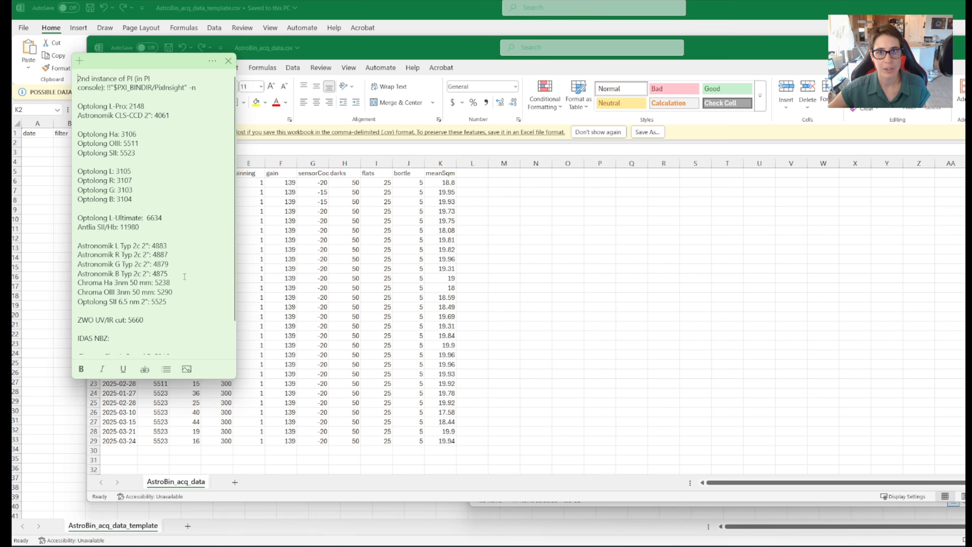
{"action": "left_click_drag", "start_coordinate": [146, 62], "coordinate": [0, 23]}
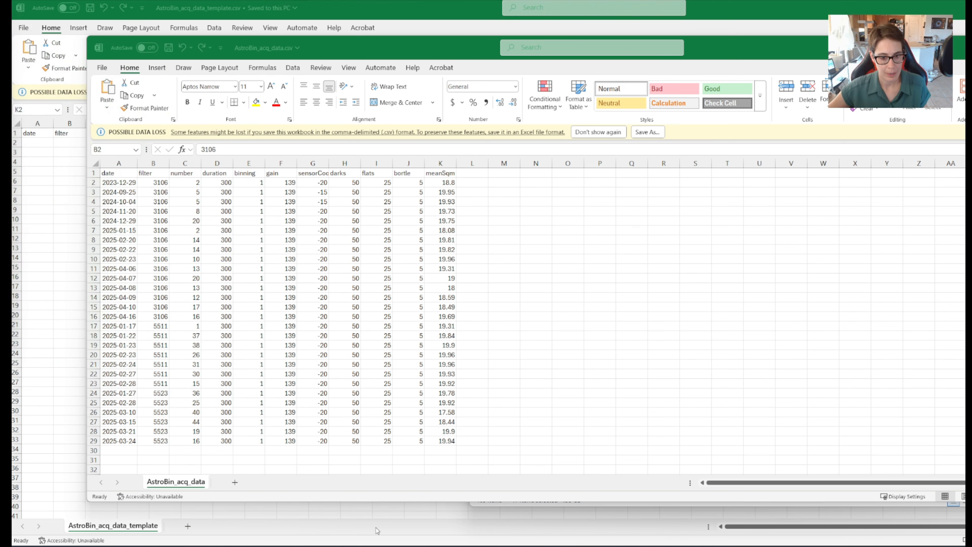
Step: Switch to AstroBin in the browser and open the Filters category of the equipment explorer from the home page
{"action": "left_click", "coordinate": [413, 511]}
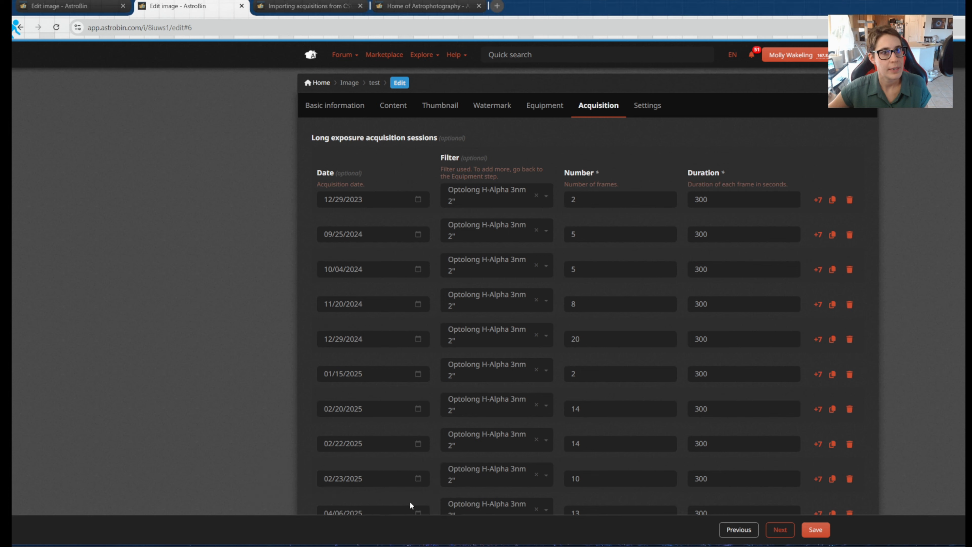
{"action": "left_click", "coordinate": [428, 7]}
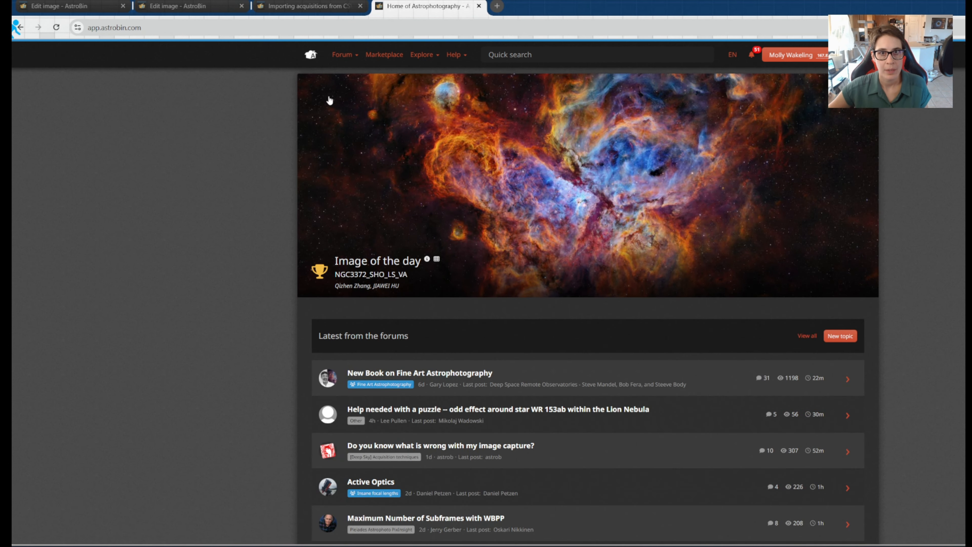
{"action": "left_click", "coordinate": [425, 57]}
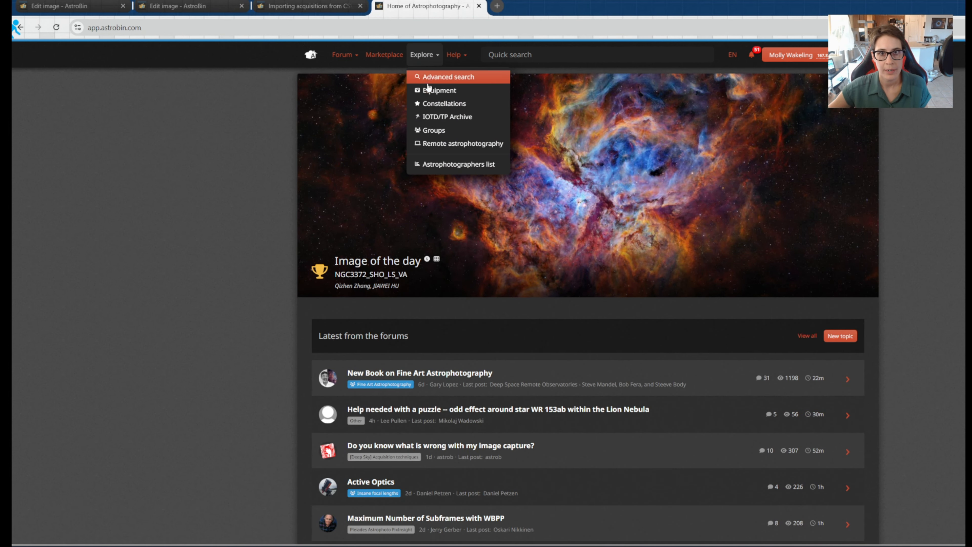
{"action": "left_click", "coordinate": [456, 92]}
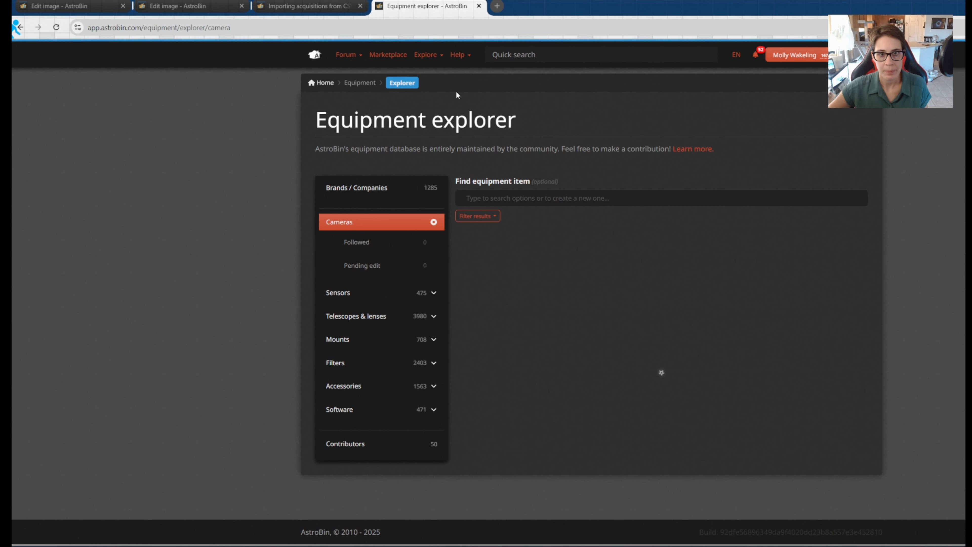
{"action": "left_click", "coordinate": [339, 364]}
Step: Search the filters for "optolong" and open the 2" variant of Optolong H-Alpha 3nm
{"action": "left_click", "coordinate": [537, 198]}
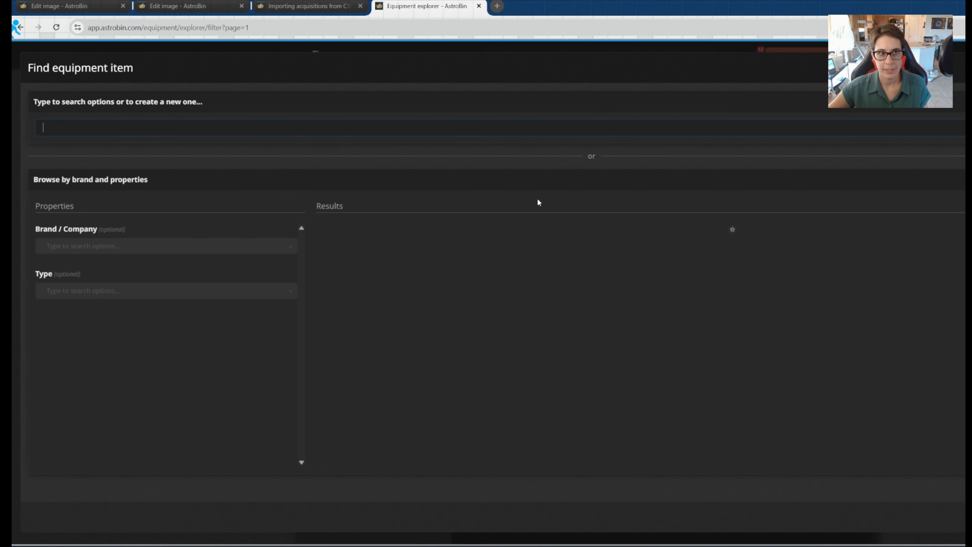
{"action": "type", "text": "optolong"}
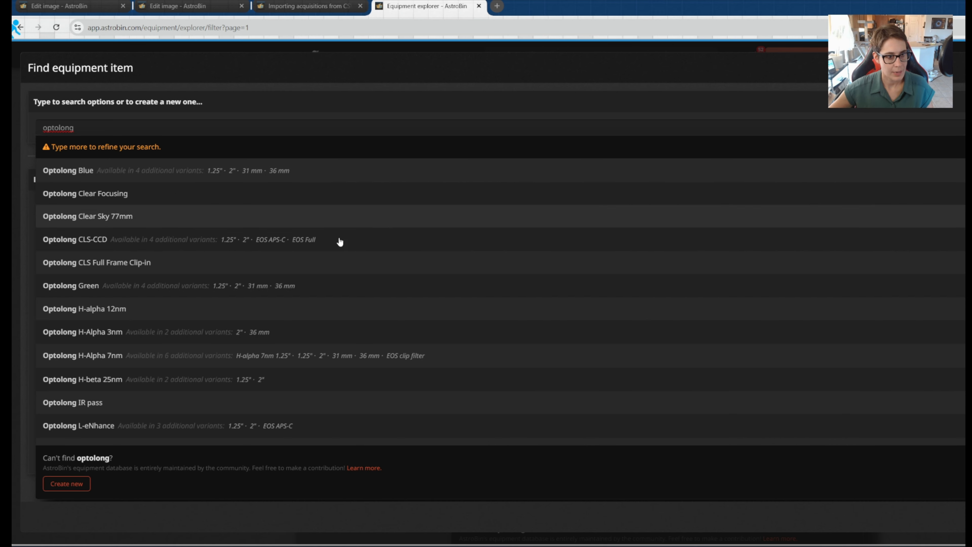
{"action": "left_click", "coordinate": [119, 333]}
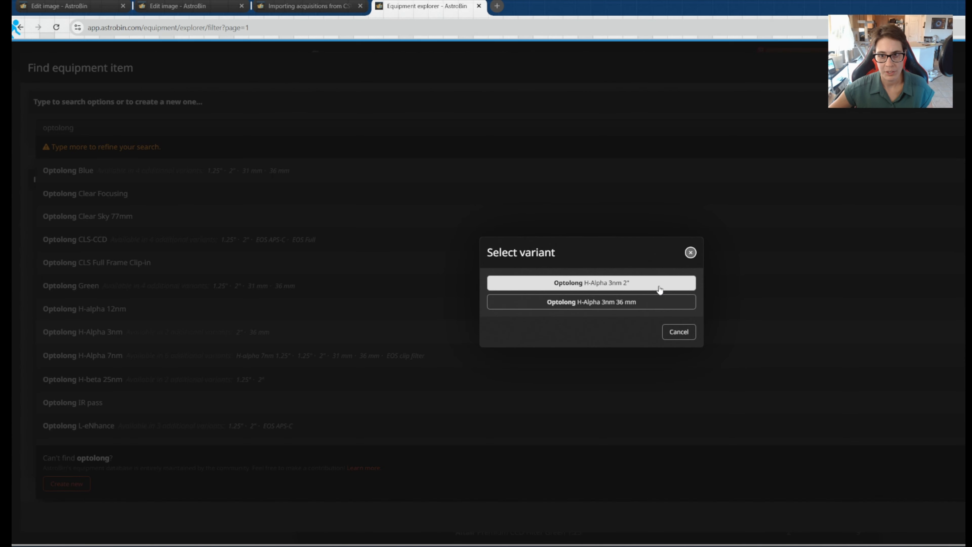
{"action": "left_click", "coordinate": [659, 290]}
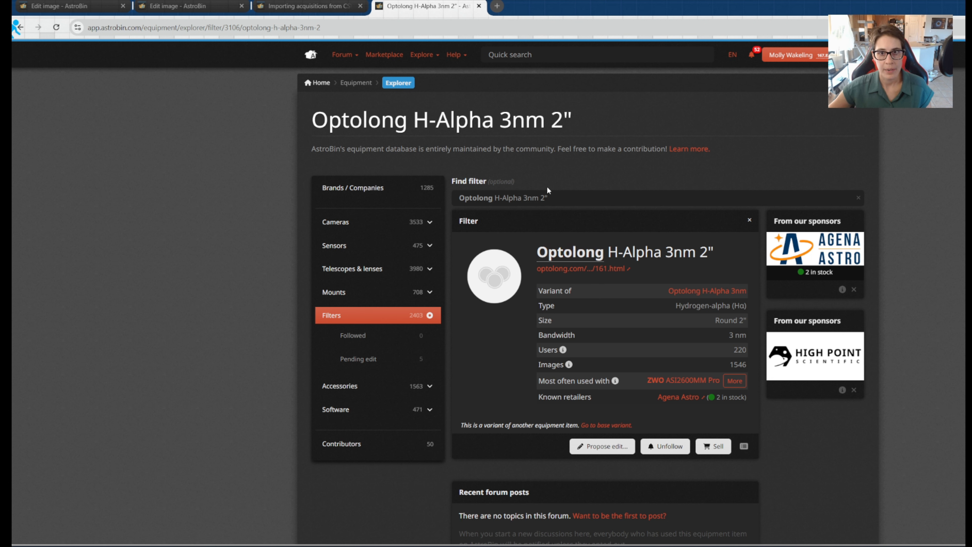
Step: Highlight the filter ID 3106 within the web address of the Optolong H-Alpha 3nm 2" page
{"action": "left_click", "coordinate": [253, 26]}
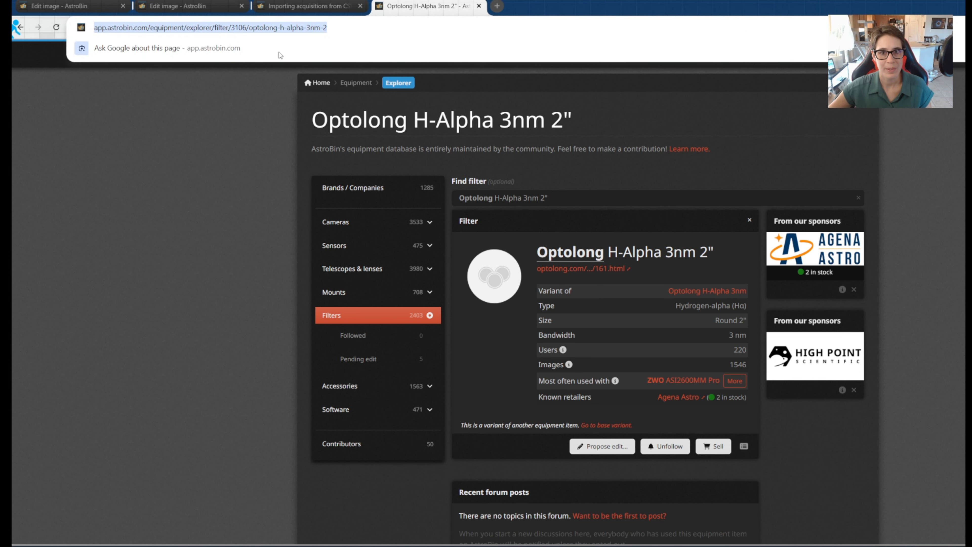
{"action": "left_click", "coordinate": [232, 27]}
{"action": "left_click_drag", "start_coordinate": [258, 27], "coordinate": [267, 26]}
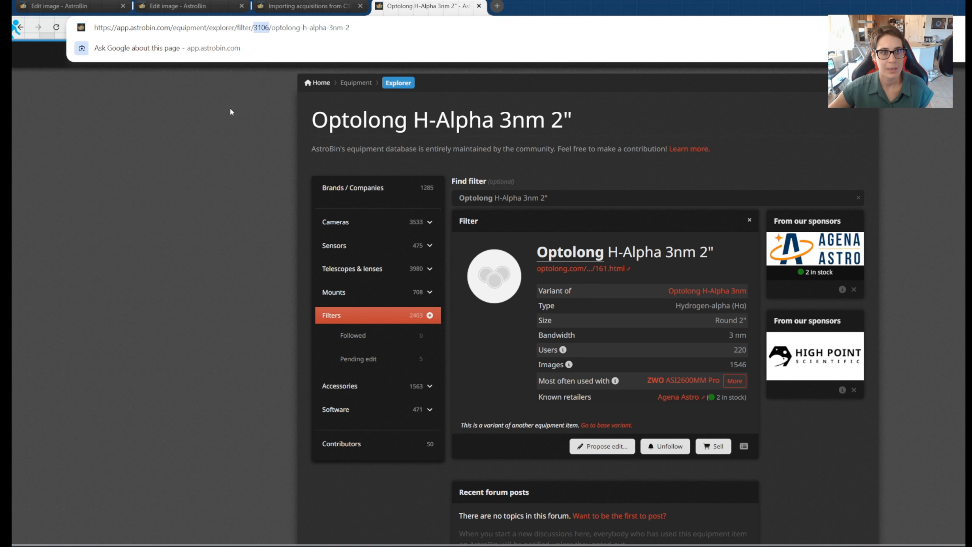
{"action": "left_click", "coordinate": [196, 147]}
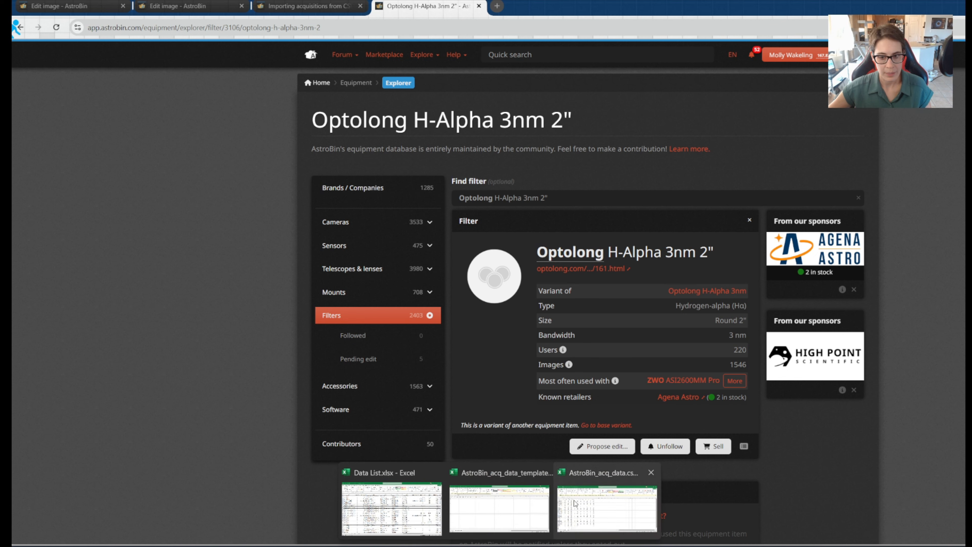
Step: Switch to the AstroBin_acq_data.csv workbook and highlight the 3106 filter codes in B2:B16
{"action": "left_click", "coordinate": [605, 506]}
{"action": "left_click_drag", "start_coordinate": [157, 182], "coordinate": [166, 314]}
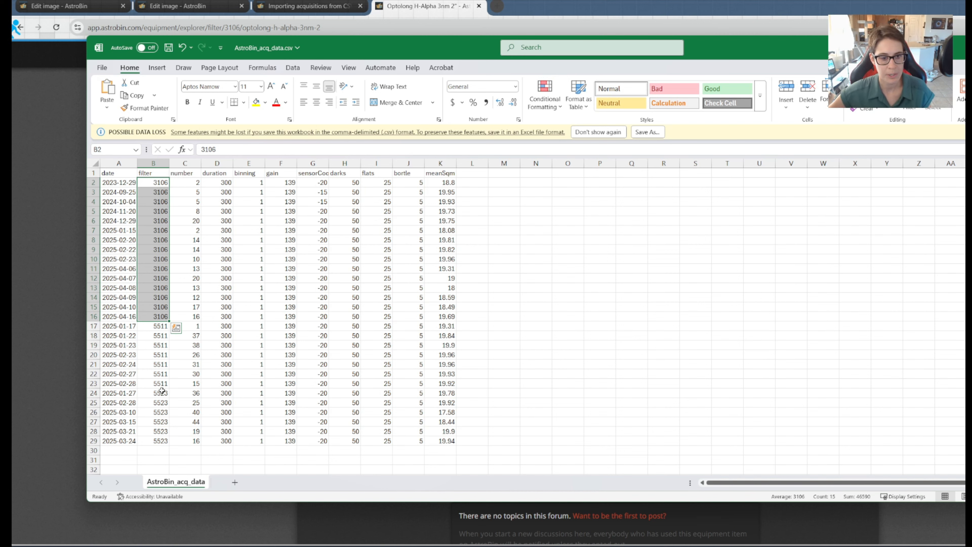
{"action": "left_click", "coordinate": [562, 285]}
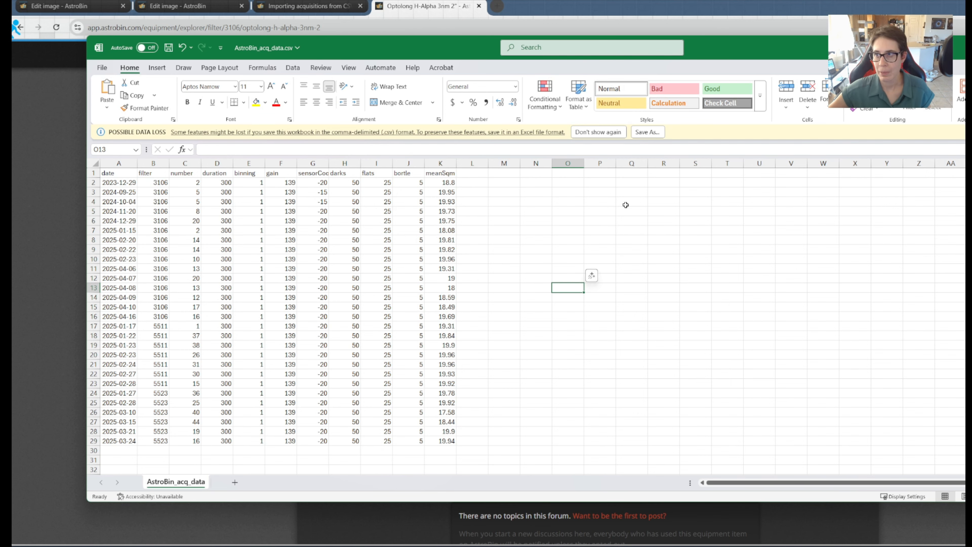
Step: Open AstroBin_acq_data.csv from the cone_6 finals folder in Notepad++ and select all its text for copying
{"action": "mouse_move", "coordinate": [390, 543]}
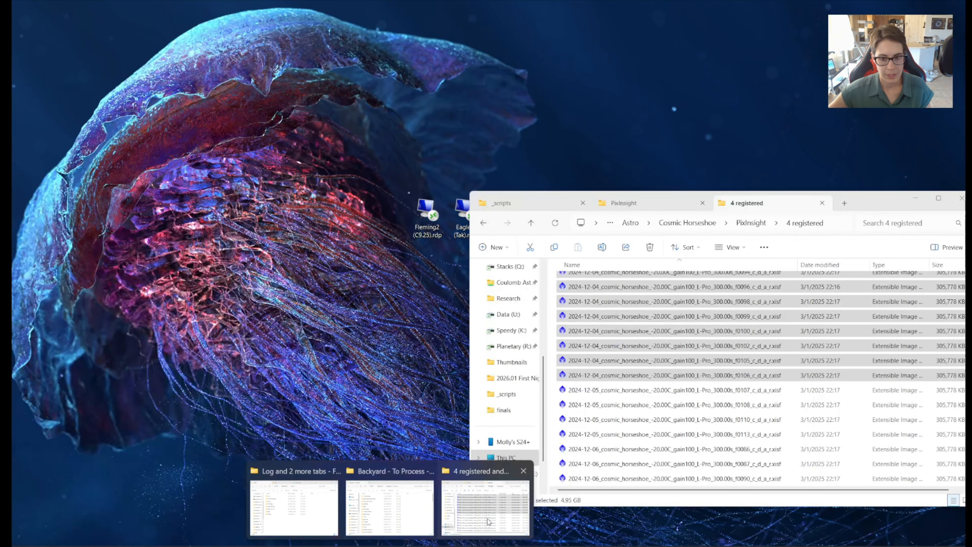
{"action": "left_click", "coordinate": [511, 494]}
{"action": "left_click", "coordinate": [628, 204]}
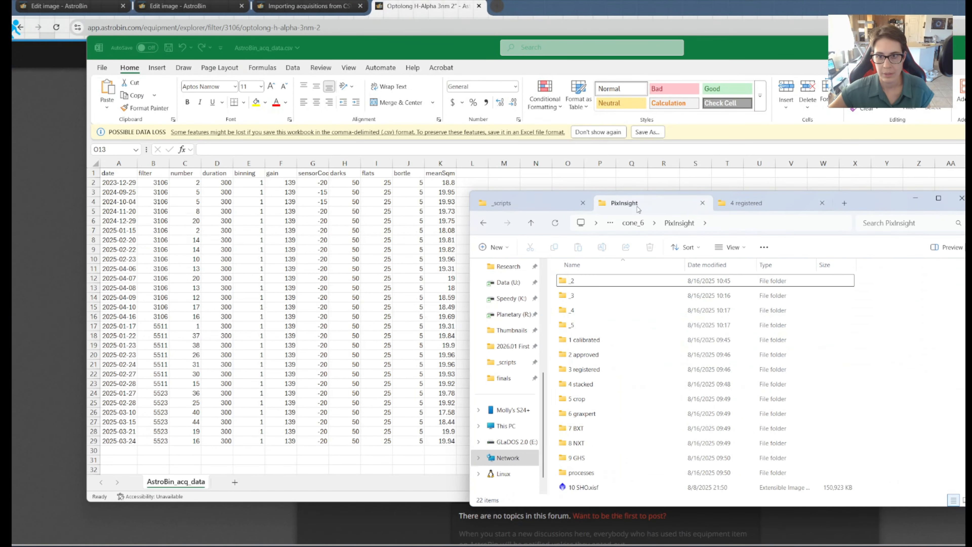
{"action": "left_click", "coordinate": [637, 223]}
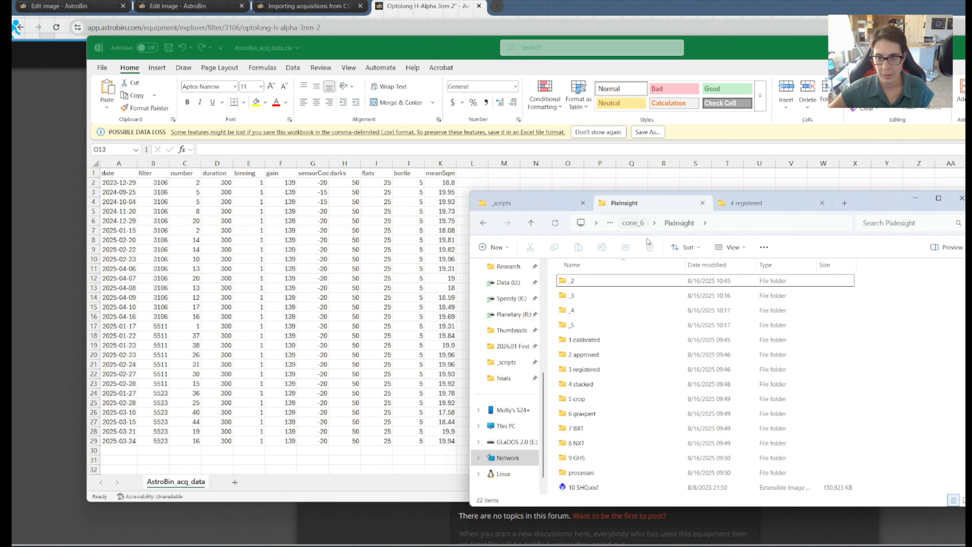
{"action": "double_click", "coordinate": [603, 296]}
{"action": "left_click", "coordinate": [603, 287]}
{"action": "right_click", "coordinate": [605, 285]}
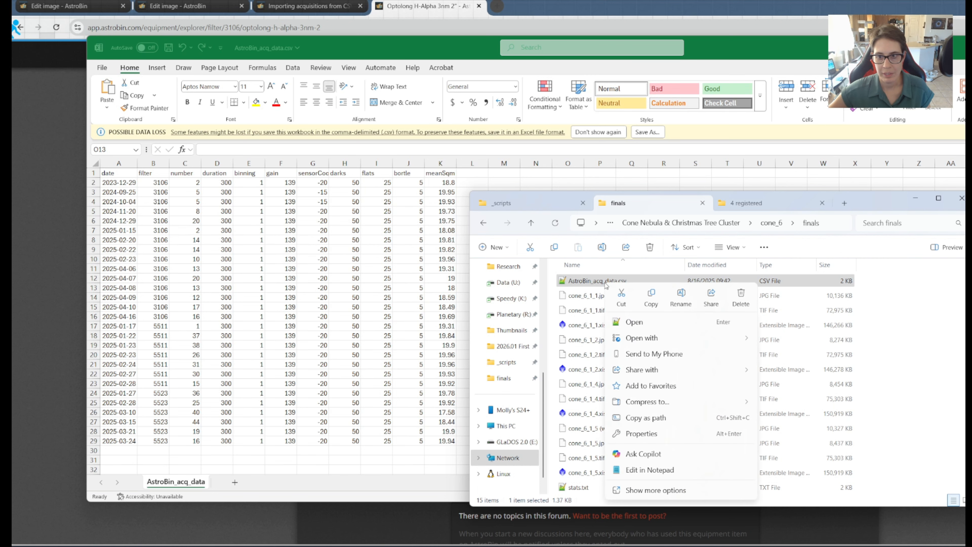
{"action": "mouse_move", "coordinate": [680, 343]}
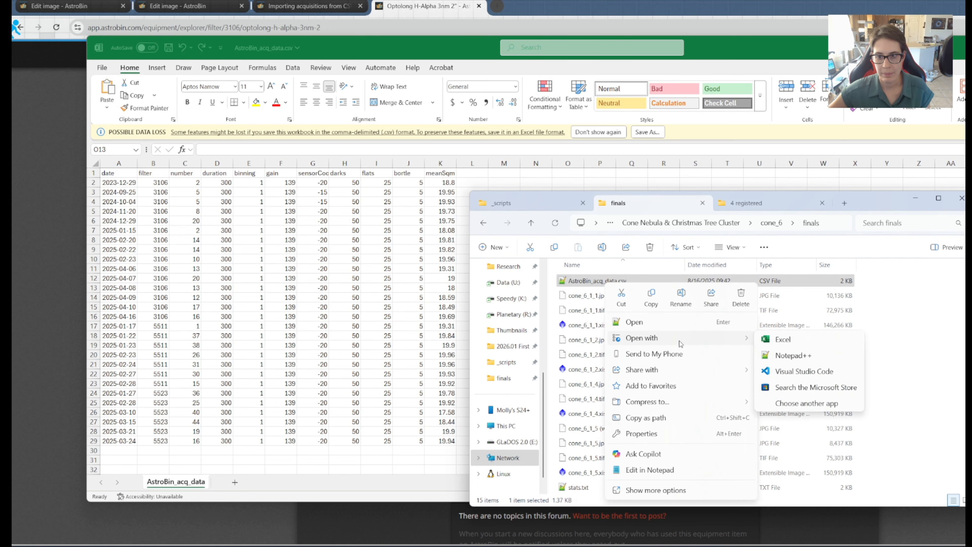
{"action": "left_click", "coordinate": [792, 355]}
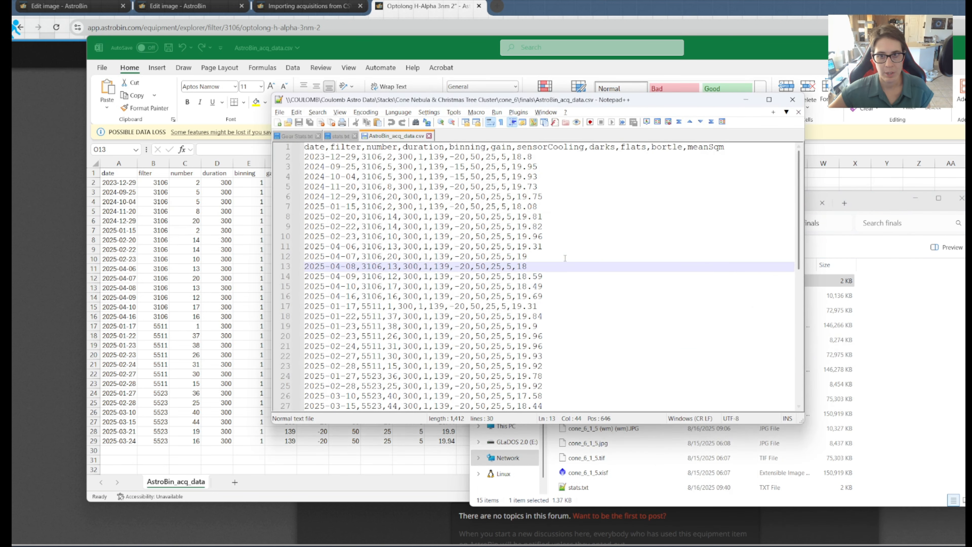
{"action": "key", "text": "ctrl+a"}
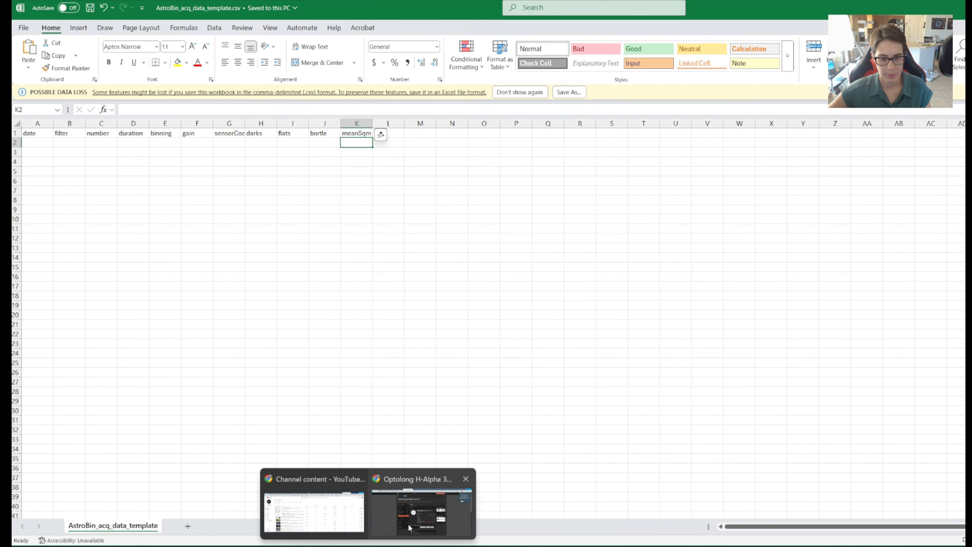
Step: Switch to the test image's acquisition page in AstroBin, start a CSV import and agree to remove all existing sessions
{"action": "left_click", "coordinate": [421, 534]}
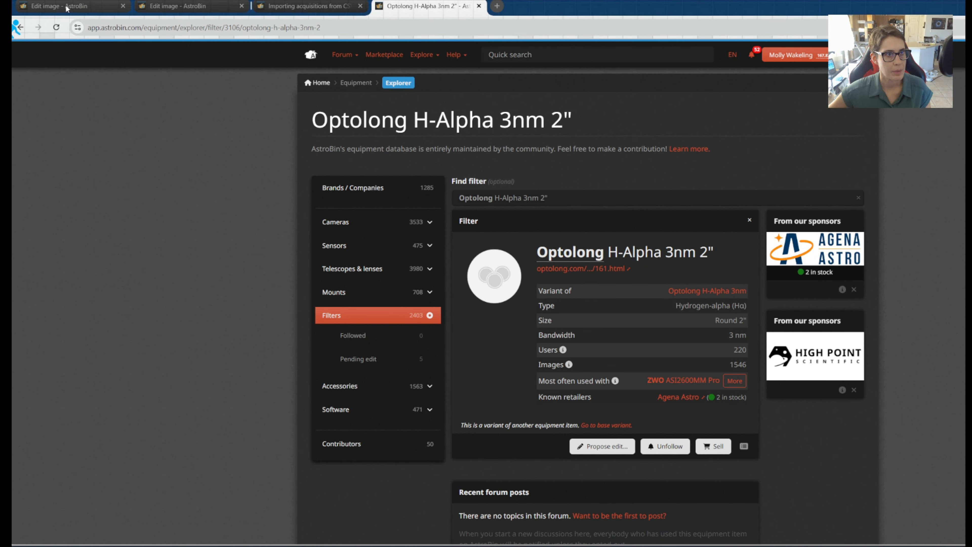
{"action": "left_click", "coordinate": [165, 7]}
{"action": "scroll", "coordinate": [895, 455], "scroll_direction": "down", "scroll_amount": 12}
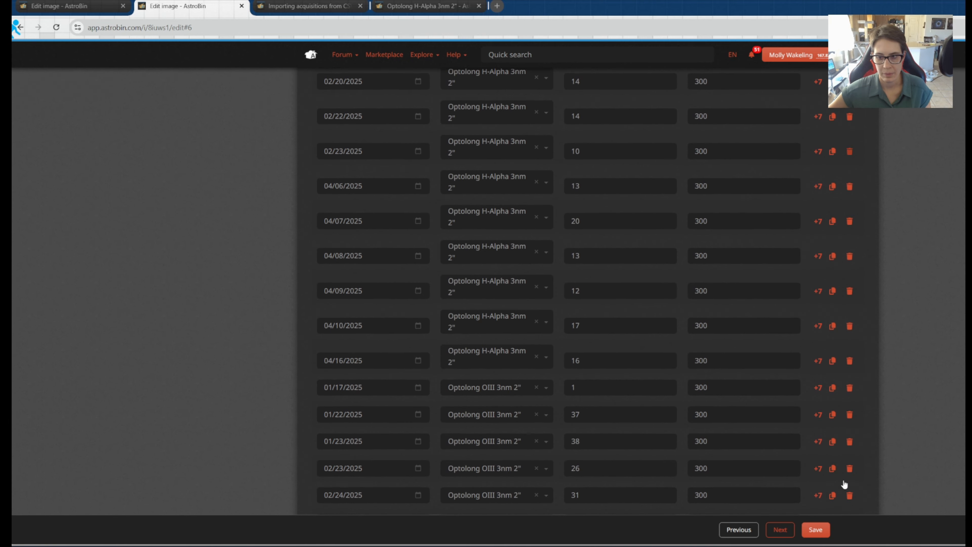
{"action": "left_click", "coordinate": [729, 462]}
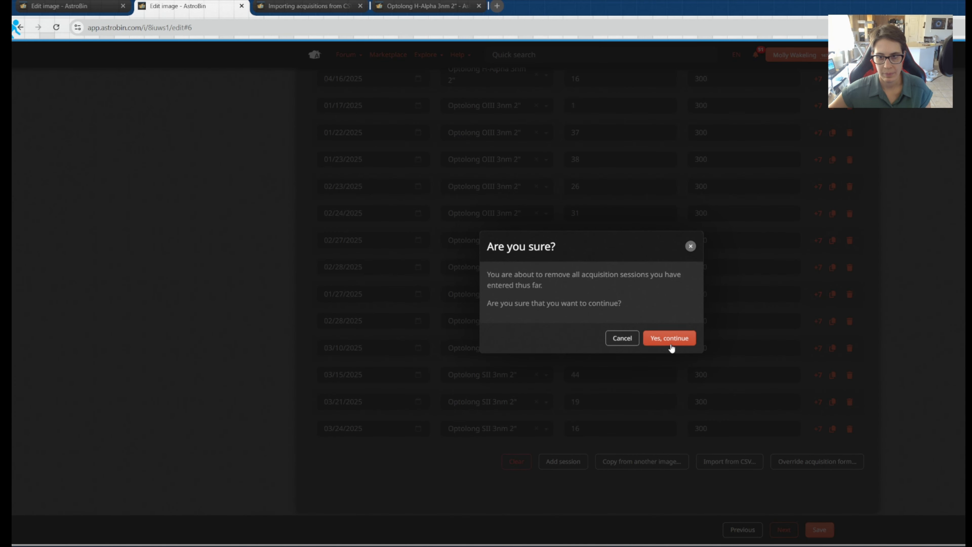
{"action": "left_click", "coordinate": [672, 345]}
Step: Paste the copied CSV text, including its header row, as the acquisition sessions and import it
{"action": "left_click", "coordinate": [558, 272]}
{"action": "key", "text": "ctrl+v"}
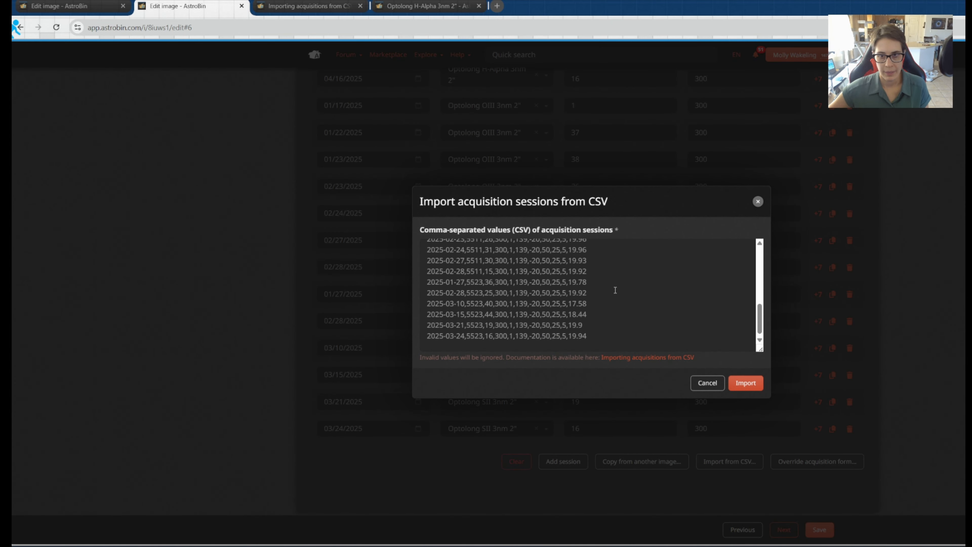
{"action": "scroll", "coordinate": [615, 290], "scroll_direction": "up", "scroll_amount": 6}
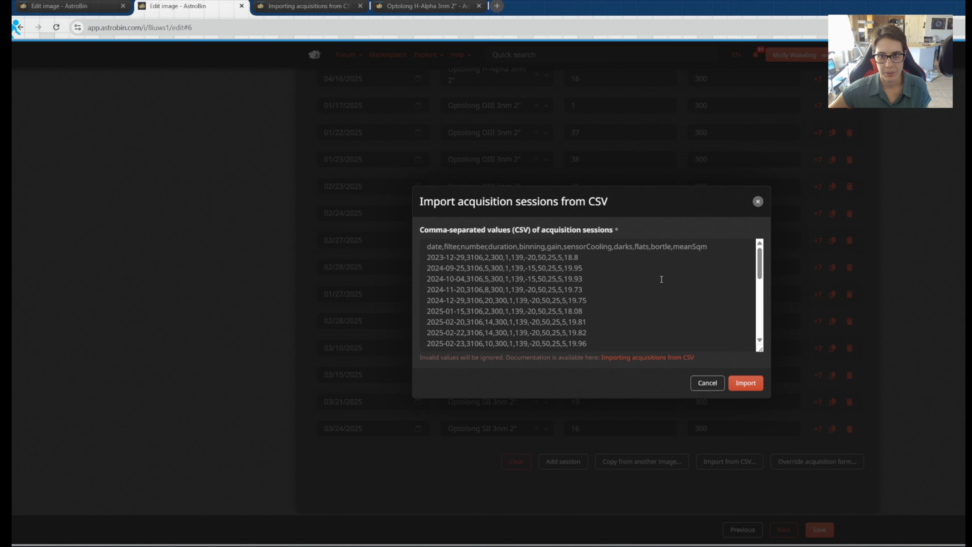
{"action": "left_click", "coordinate": [746, 383]}
Step: Check the imported session list and the additional properties of the 12/29/2023 session, then close the properties
{"action": "scroll", "coordinate": [667, 307], "scroll_direction": "up", "scroll_amount": 5}
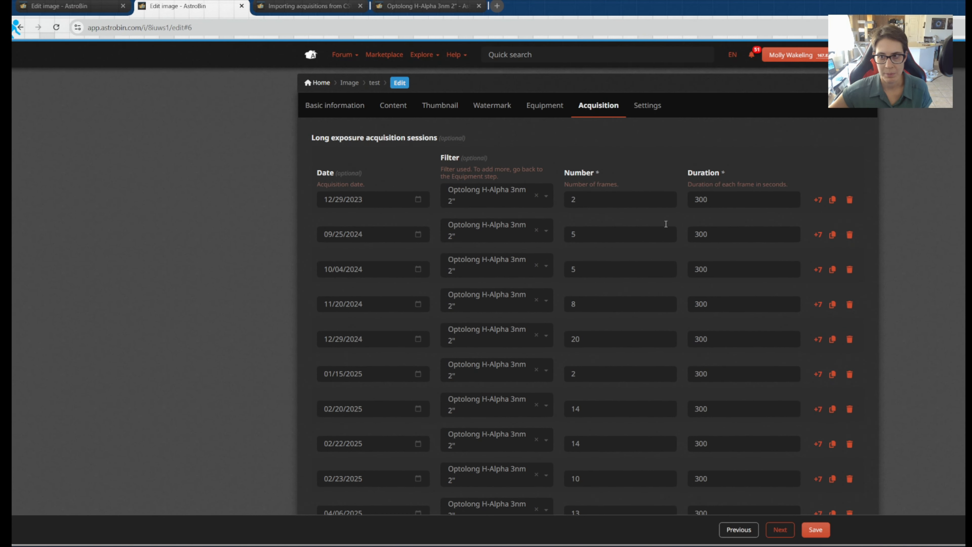
{"action": "scroll", "coordinate": [662, 212], "scroll_direction": "down", "scroll_amount": 3}
{"action": "scroll", "coordinate": [747, 184], "scroll_direction": "up", "scroll_amount": 1}
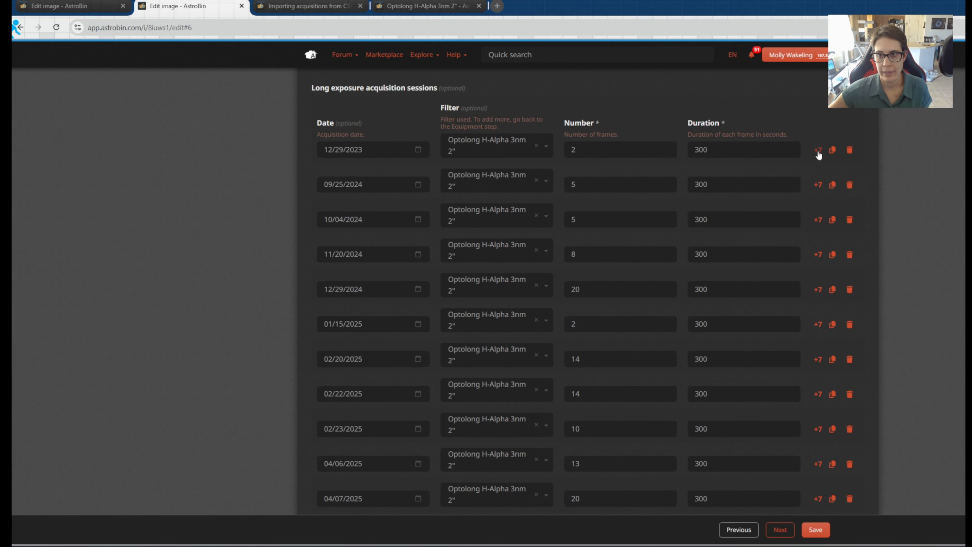
{"action": "left_click", "coordinate": [819, 150]}
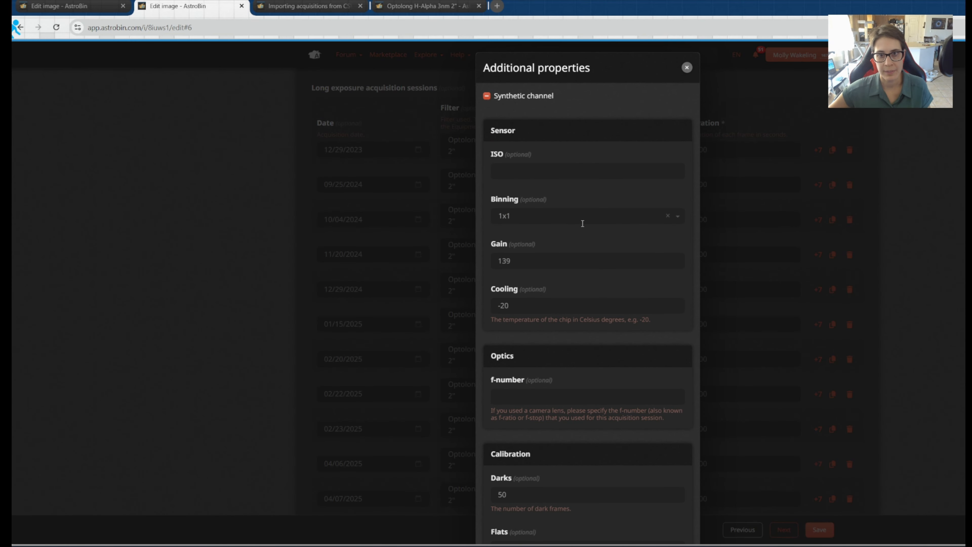
{"action": "scroll", "coordinate": [538, 294], "scroll_direction": "down", "scroll_amount": 7}
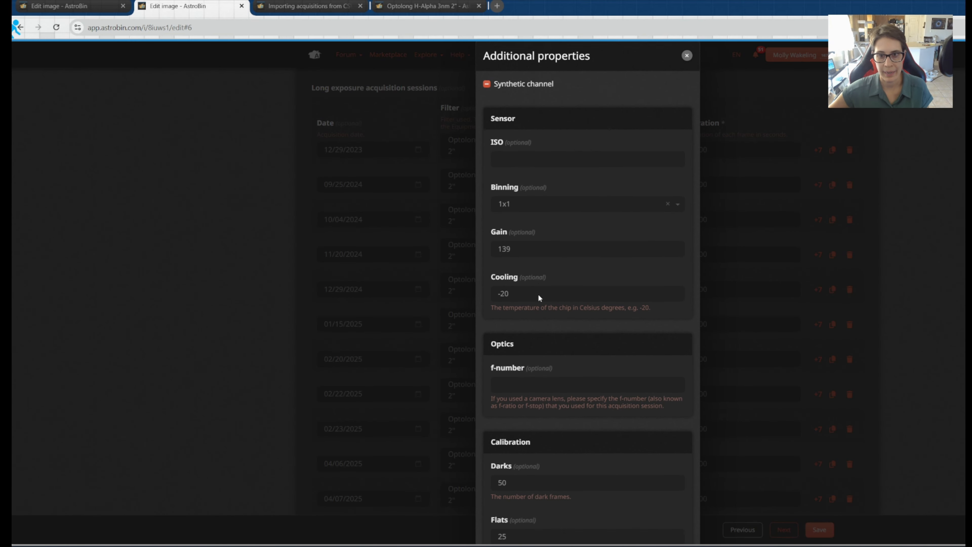
{"action": "scroll", "coordinate": [539, 294], "scroll_direction": "down", "scroll_amount": 5}
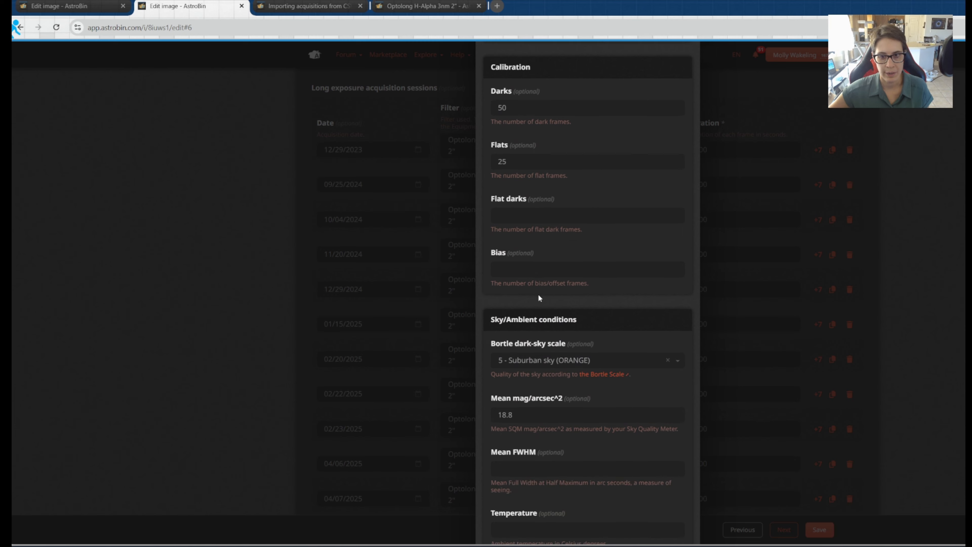
{"action": "left_click", "coordinate": [678, 518]}
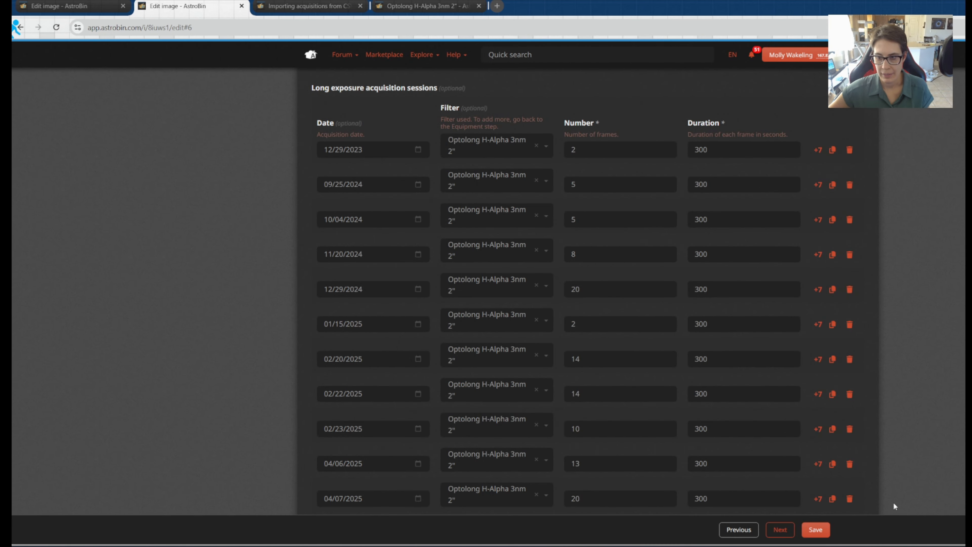